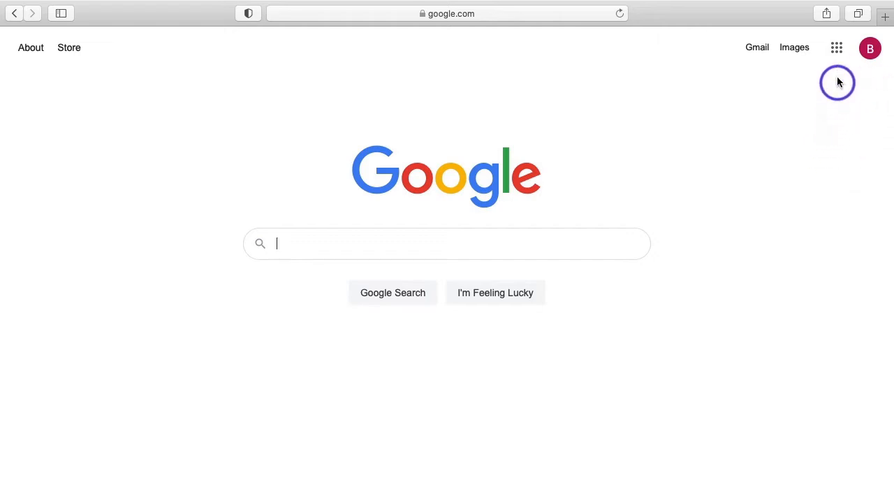
# Go to Google Drive from the Google apps grid on the Search page.
pyautogui.click(836, 48)
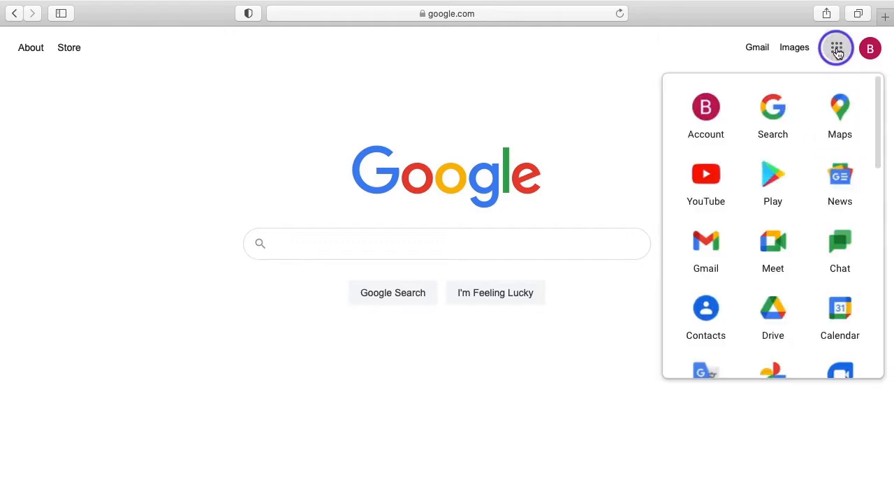
pyautogui.click(772, 326)
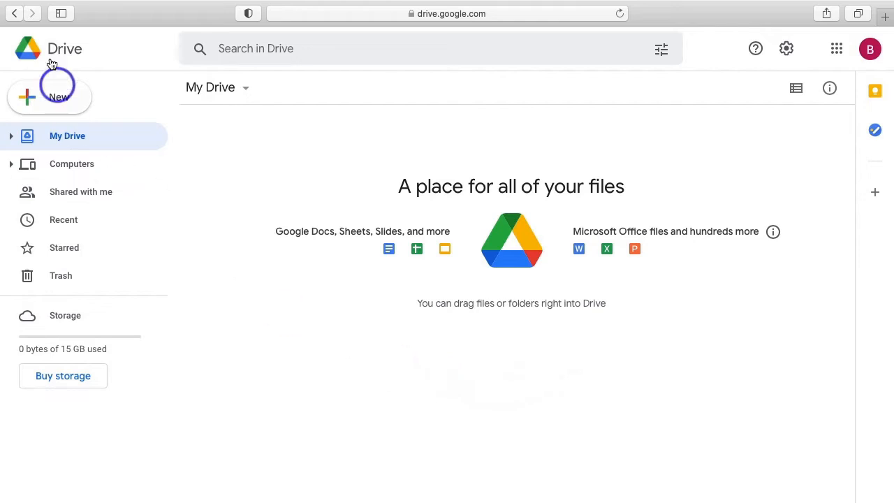
# Create a new blank Google Docs document from Drive's New menu.
pyautogui.click(53, 100)
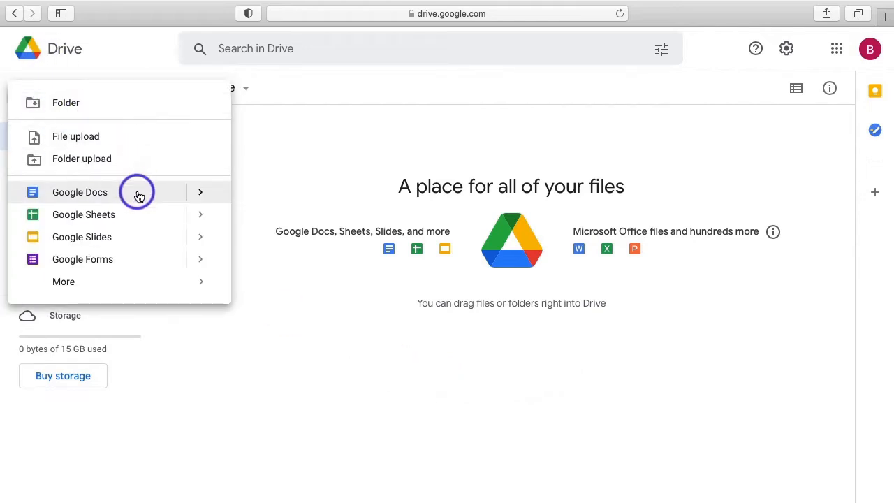
pyautogui.moveTo(198, 195)
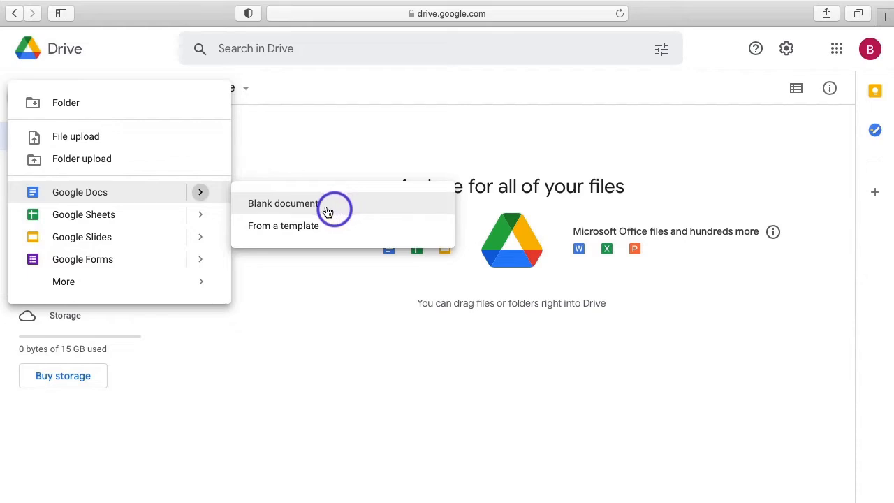
pyautogui.click(137, 195)
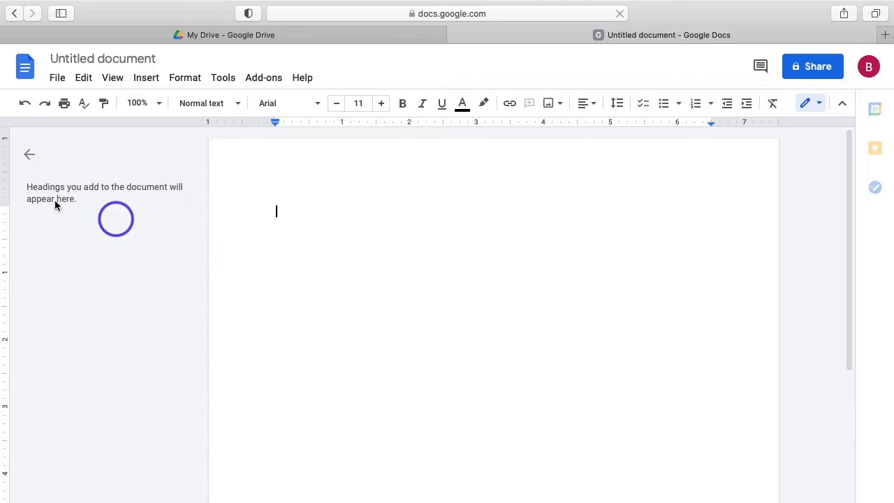
# Hide the outline panel, title the document 'Resume', and type the applicant's name as the first line.
pyautogui.click(31, 155)
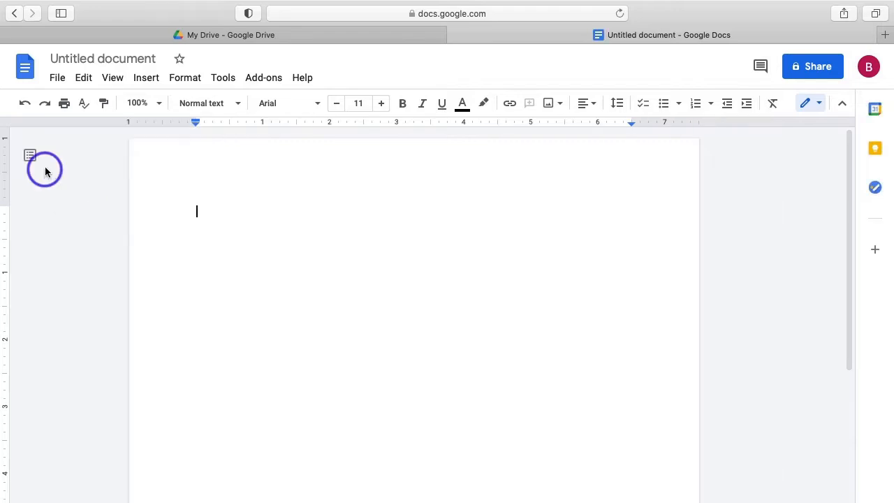
pyautogui.click(117, 62)
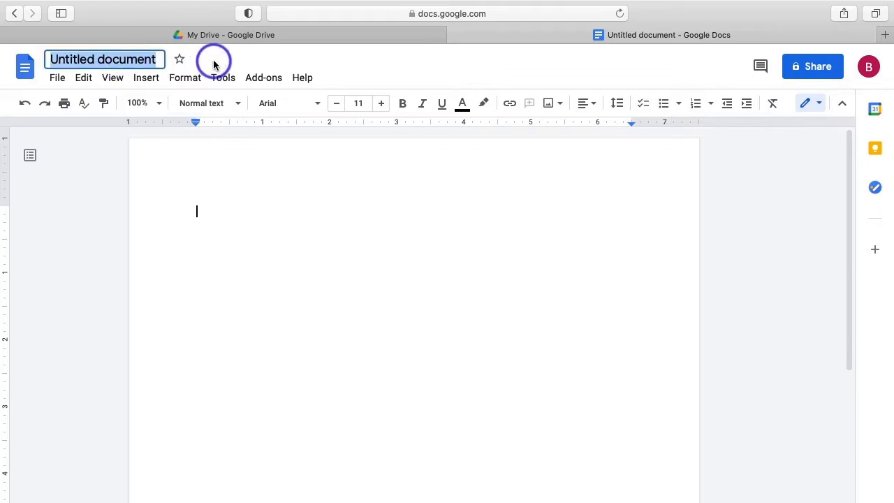
pyautogui.write('Resume')
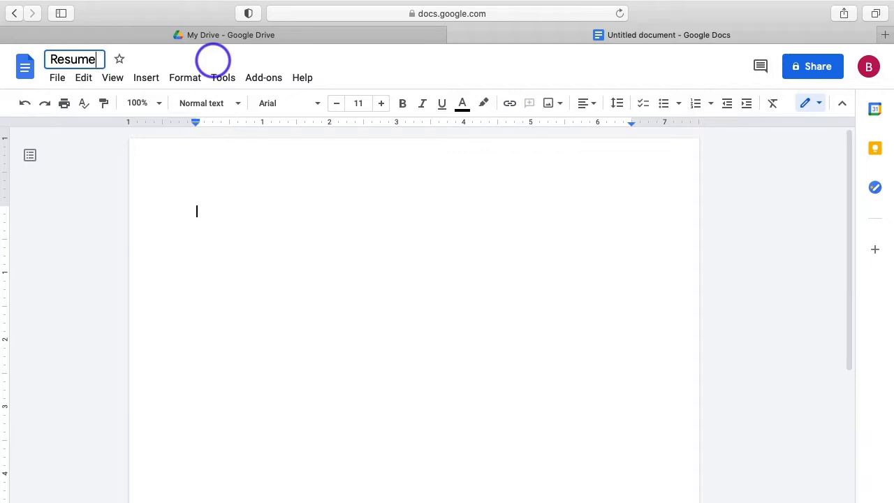
pyautogui.click(217, 217)
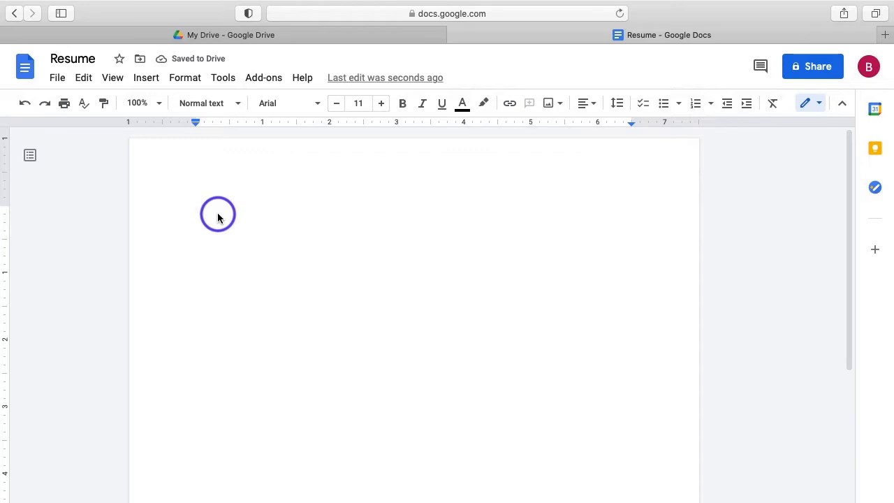
pyautogui.write('Jane Smith')
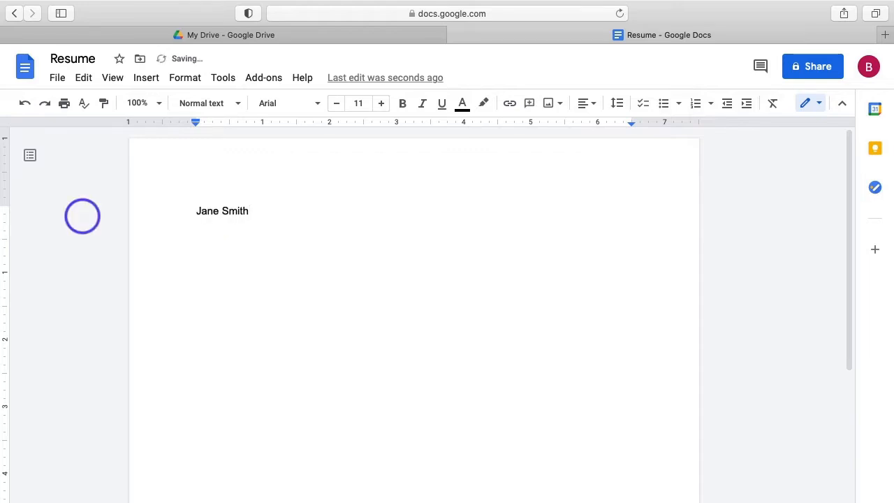
# Add a contact line listing city and state, phone number and e-mail, separated by bars.
pyautogui.press('Return')
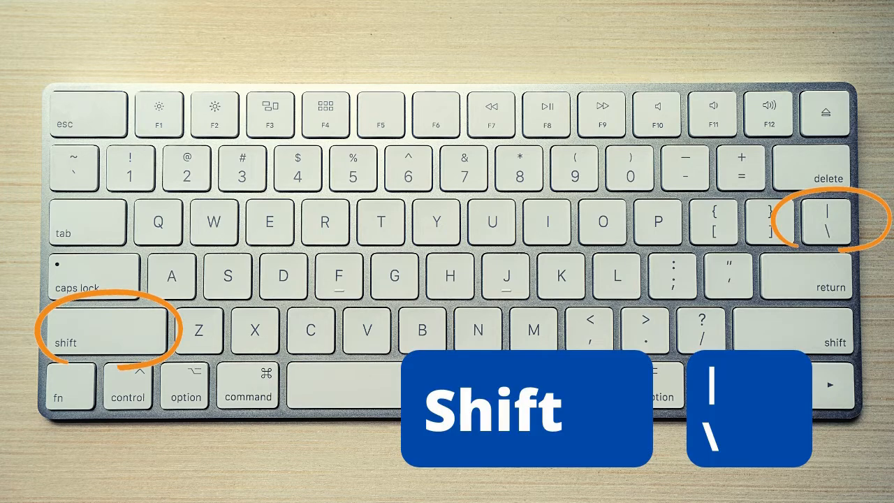
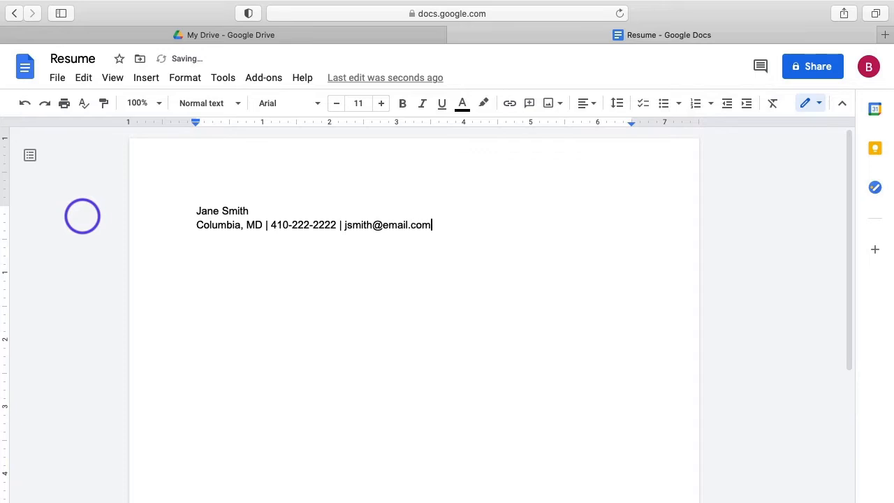
# Add a Summary heading followed by the personable, efficient cashier summary sentence.
pyautogui.press('Return')
pyautogui.press('Return')
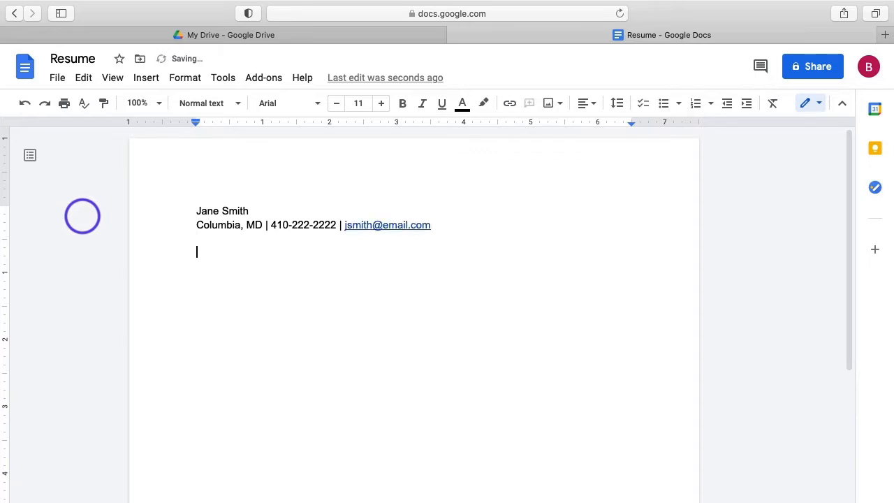
pyautogui.write('Summary')
pyautogui.press('Return')
pyautogui.write('Personable')
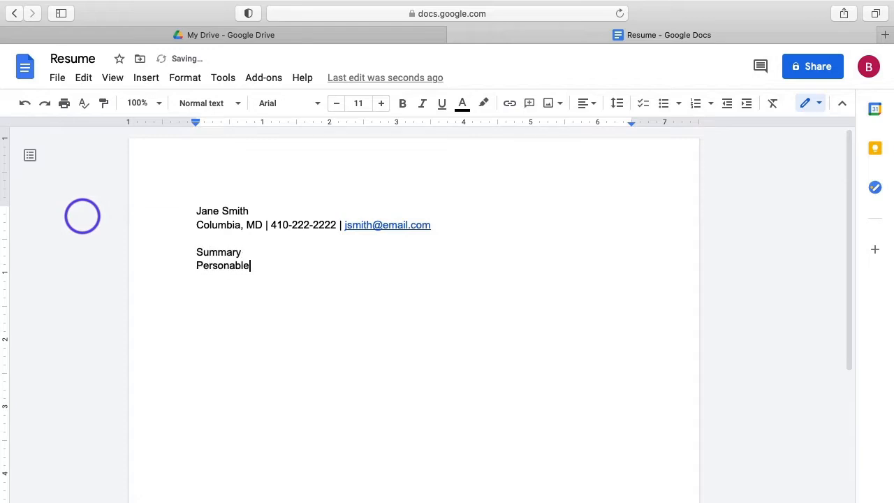
pyautogui.write(' and efficient cas')
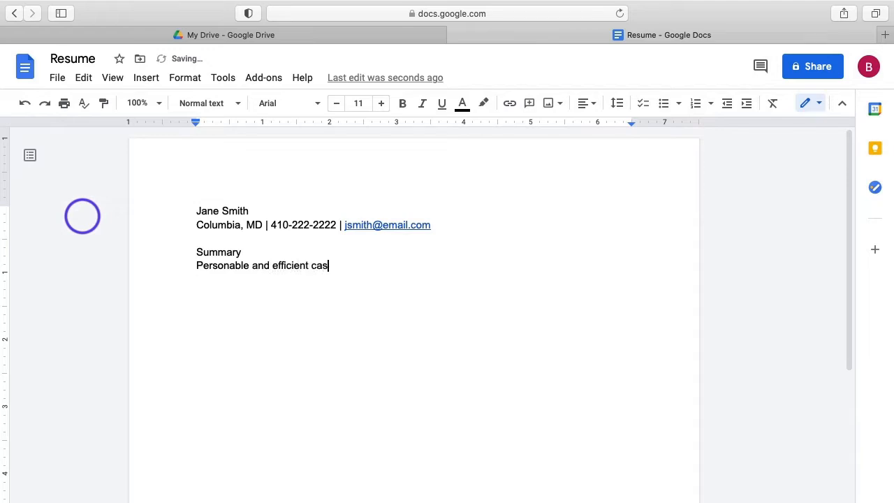
pyautogui.write('hier with 15 years experience ')
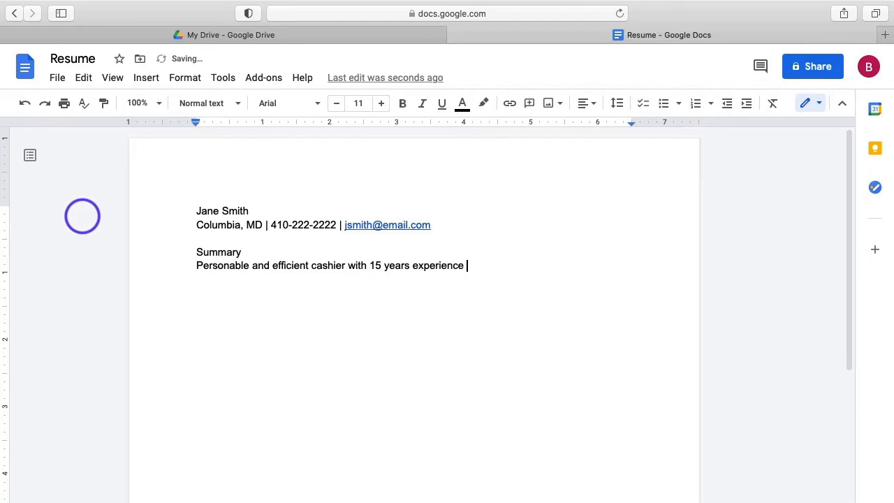
pyautogui.write('seeking a custom')
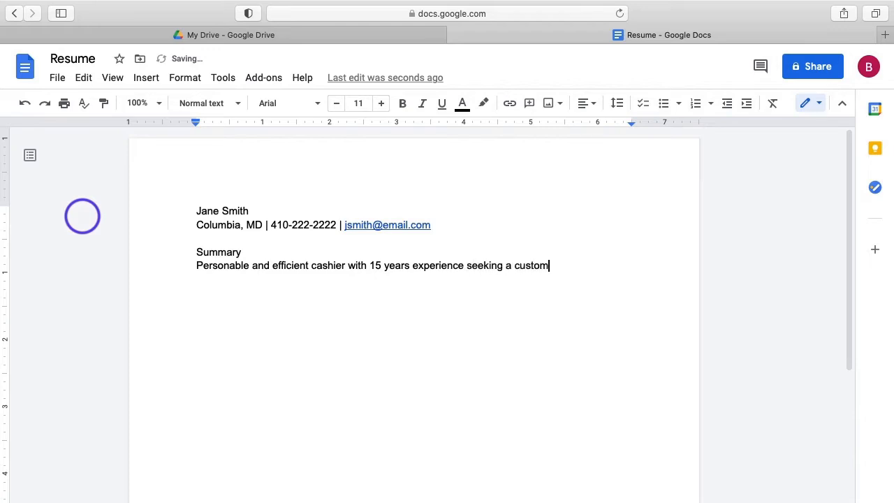
pyautogui.write('er service position')
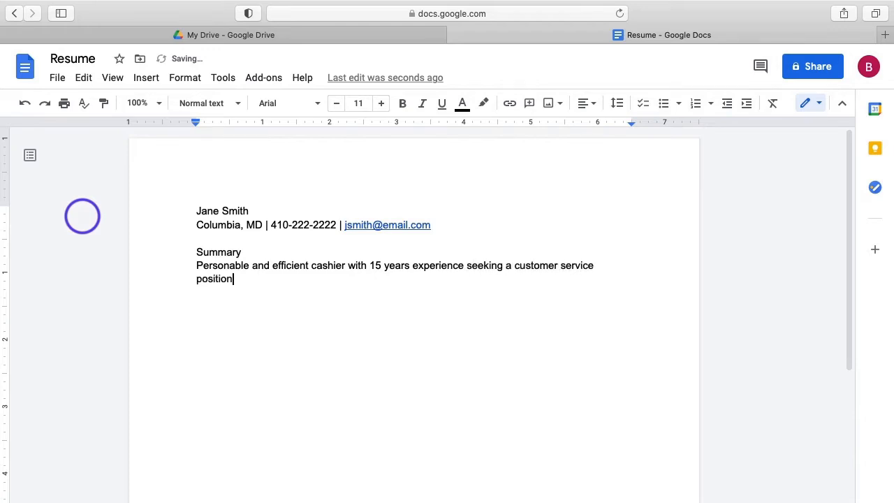
pyautogui.write(' in an active work environment.')
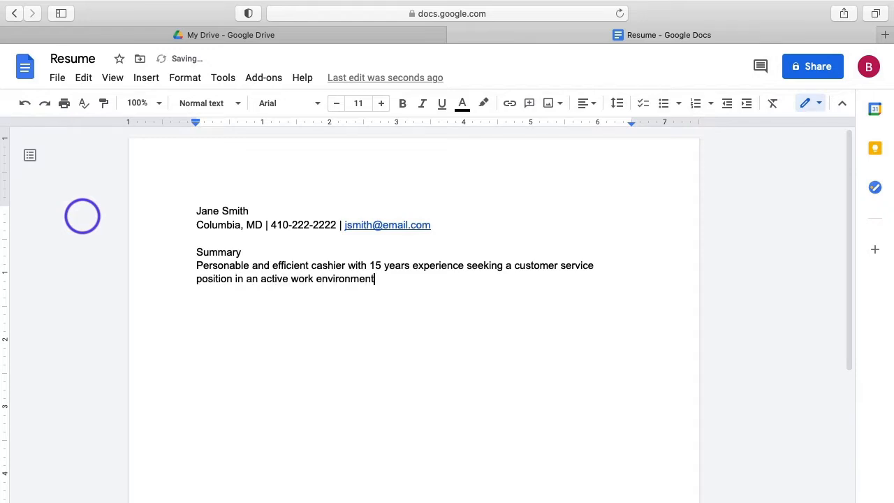
# Add an Experience heading with Broken Cookie Bakery, 2015 - present, and the job title Cashier.
pyautogui.press('Return')
pyautogui.press('Return')
pyautogui.write('Experience')
pyautogui.press('Return')
pyautogui.press('Return')
pyautogui.write('Broken')
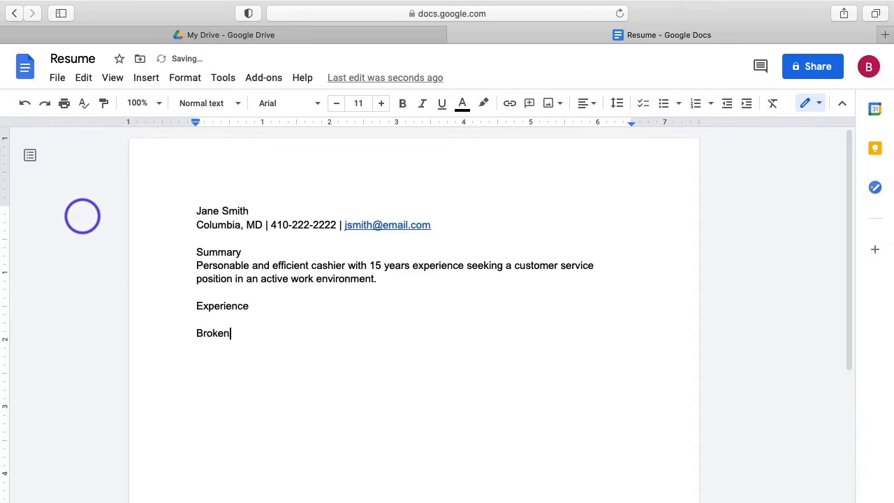
pyautogui.write(' Cookie Bakery')
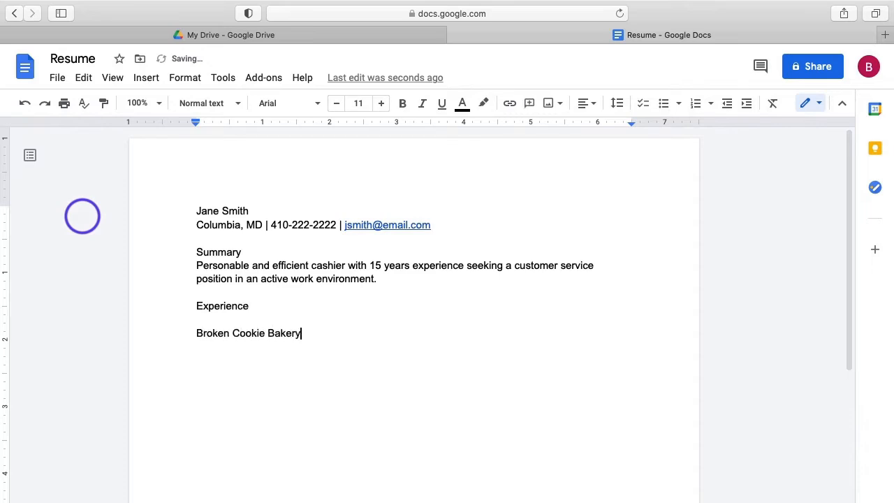
pyautogui.press('Return')
pyautogui.write('2015 - presentt')
pyautogui.press('BackSpace')
pyautogui.press('Return')
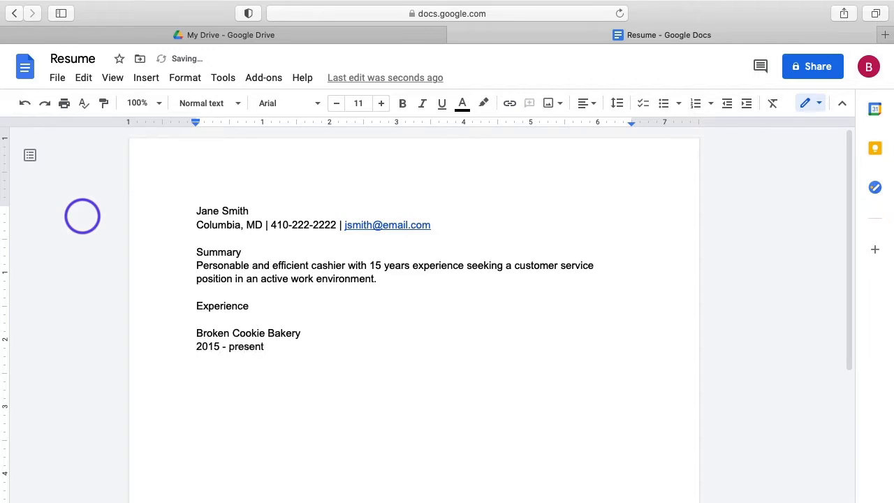
pyautogui.write('Cashier')
pyautogui.press('Return')
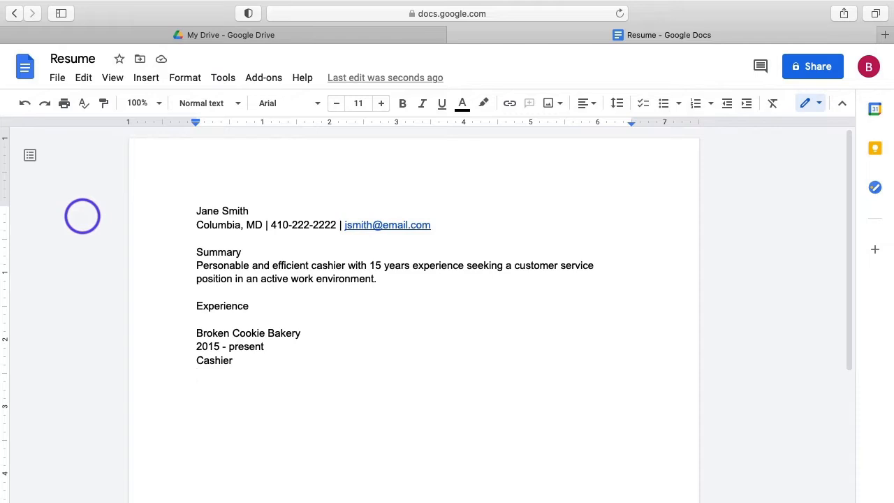
# List three duties: assisting customers with orders, stocking the display case, and opening/closing procedures.
pyautogui.write('assisted customers b')
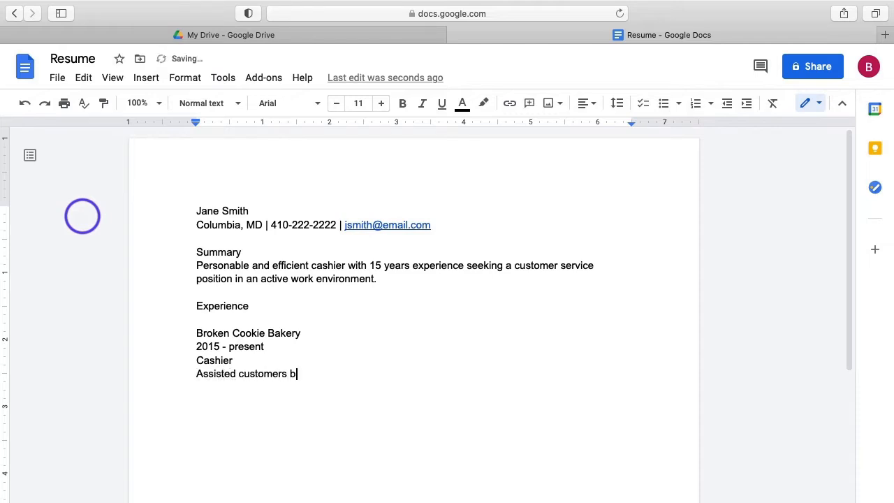
pyautogui.write('y filling out order forms,')
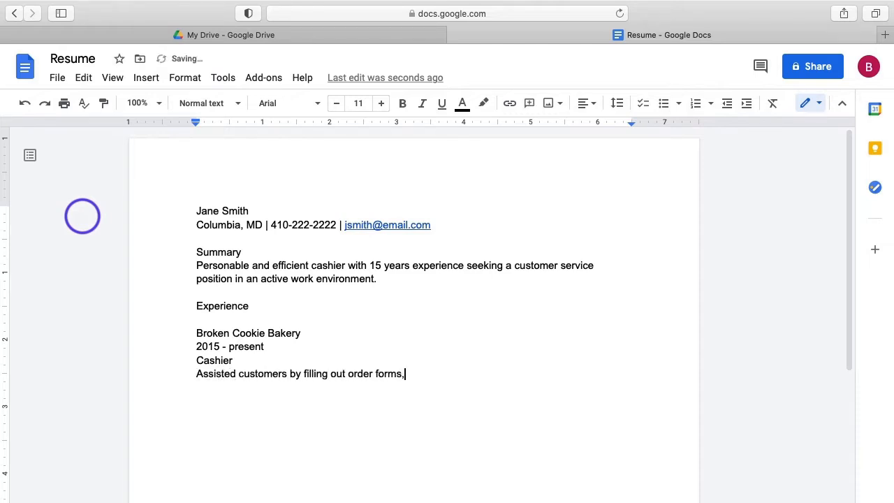
pyautogui.write(' preparing orders, and completing transactions')
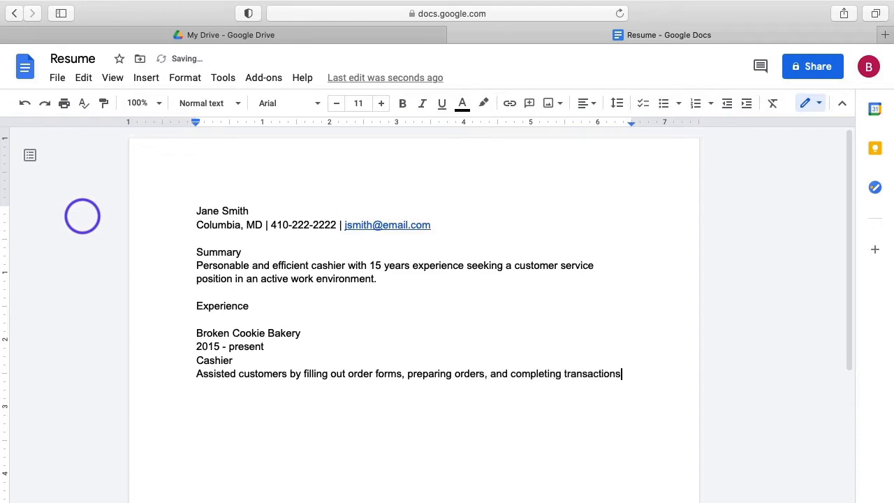
pyautogui.press('Return')
pyautogui.write('Kept front display cas')
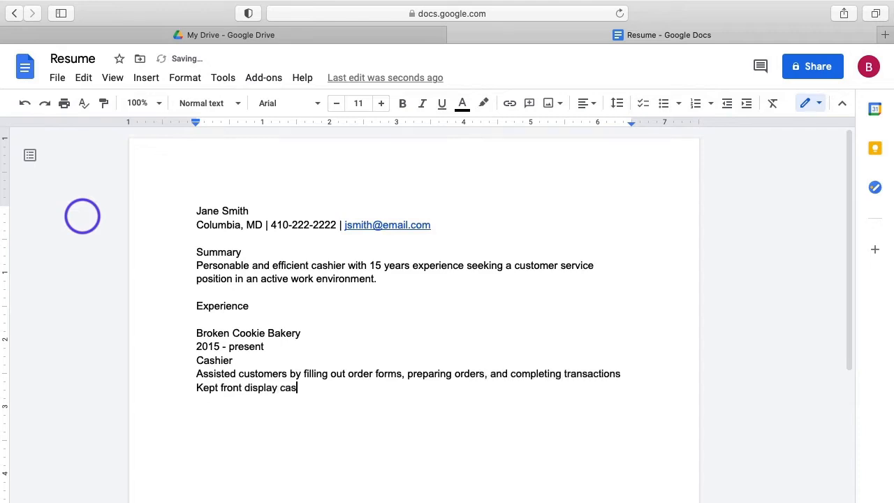
pyautogui.write('e stocked with baked goods and a')
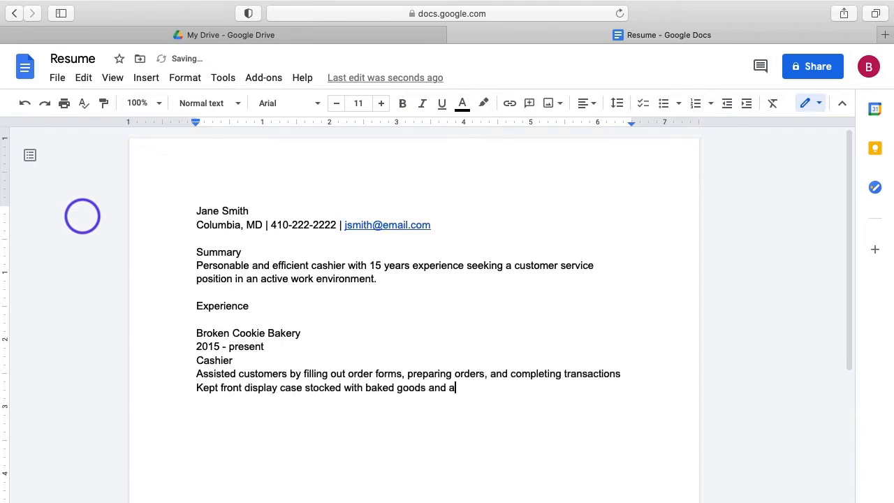
pyautogui.write('lerted bakers of short supplies')
pyautogui.press('Return')
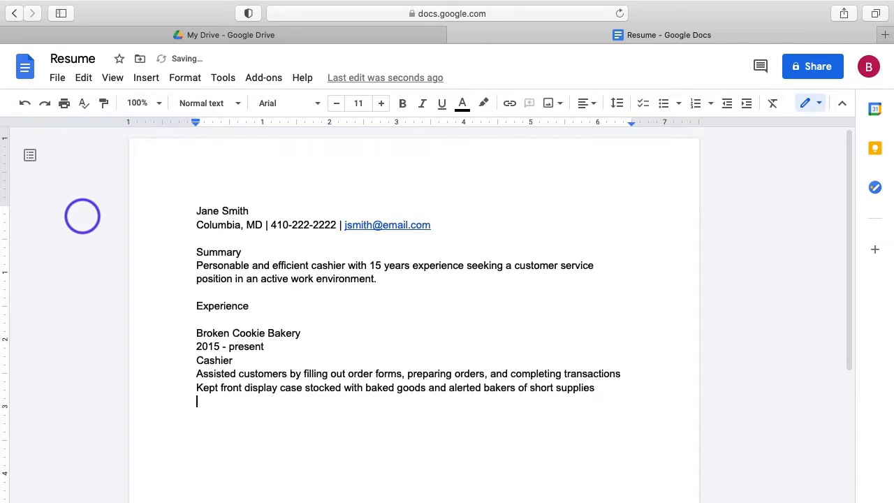
pyautogui.write('Preformed opening and closing')
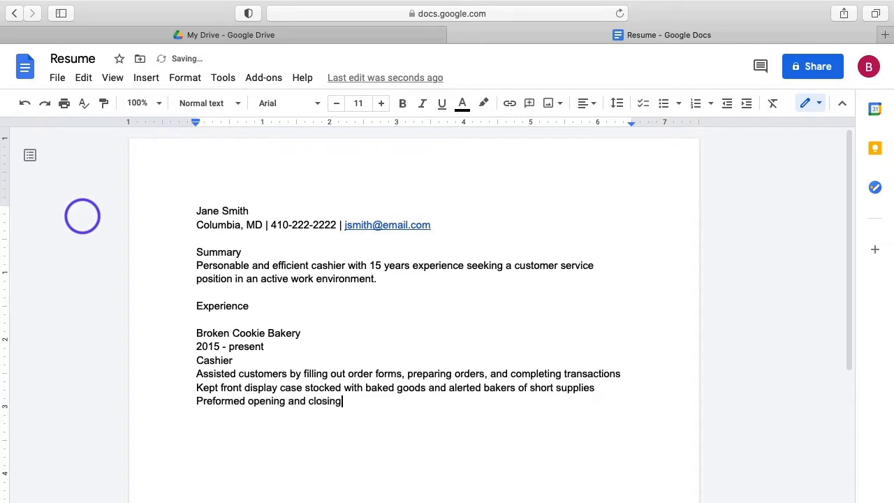
pyautogui.write(' proceedures, including locking')
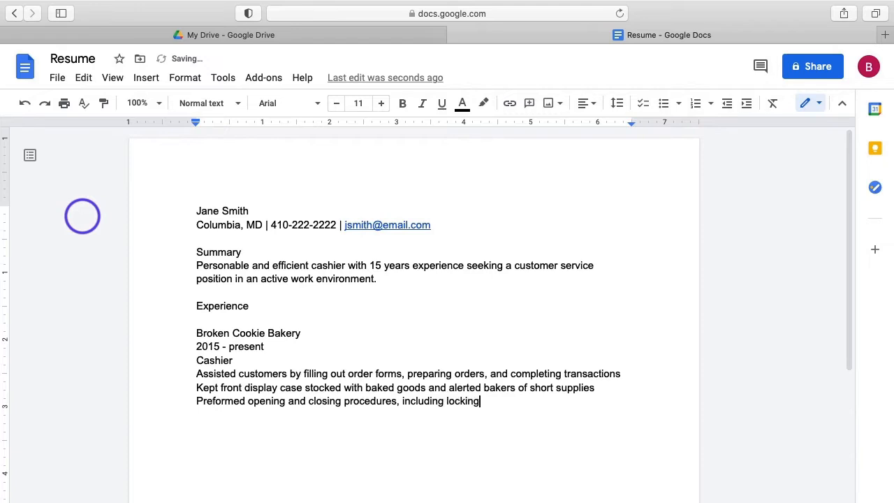
pyautogui.write(' store doors and setting alarm systems')
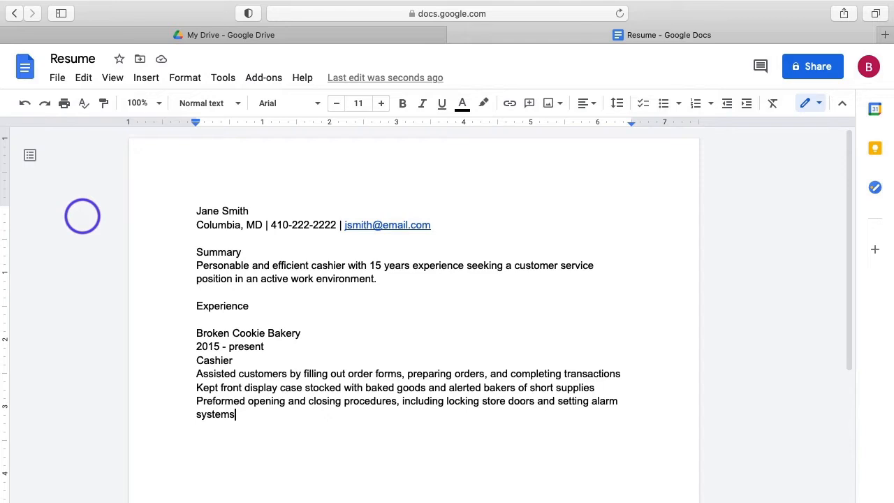
pyautogui.press('Return')
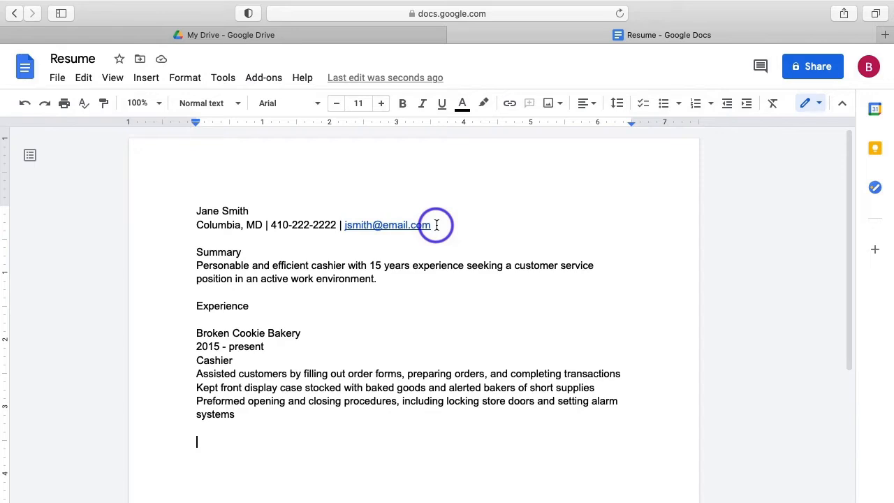
# Center-align the name and contact lines at the top of the resume.
pyautogui.moveTo(435, 225); pyautogui.dragTo(189, 212)
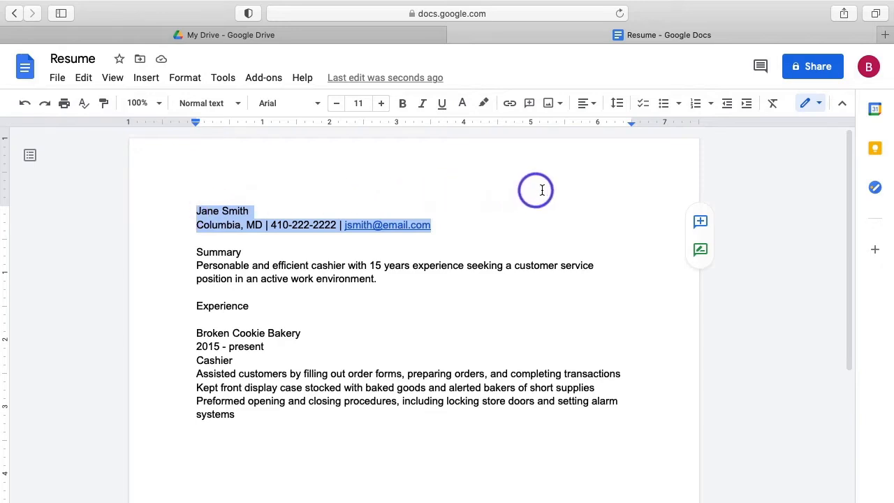
pyautogui.click(594, 109)
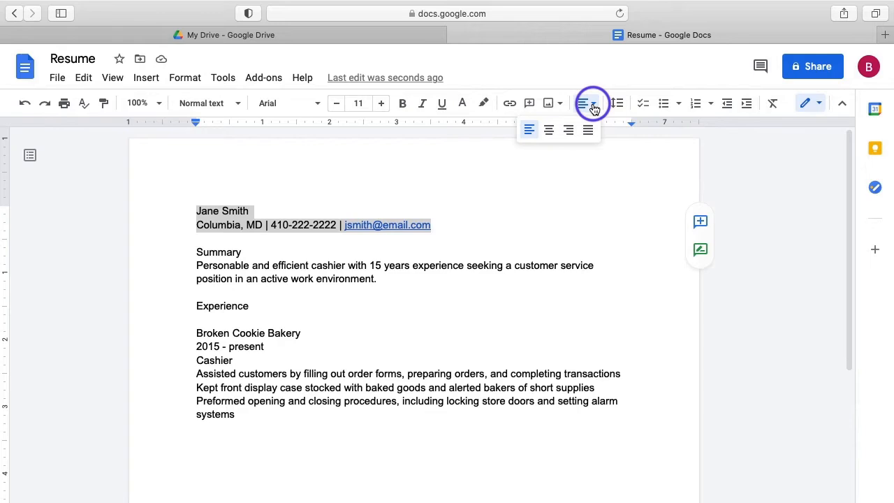
pyautogui.click(549, 131)
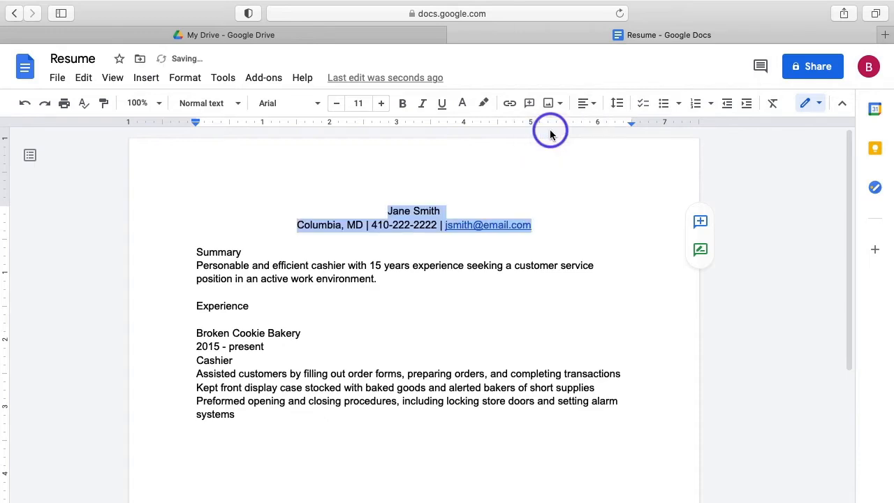
pyautogui.click(461, 307)
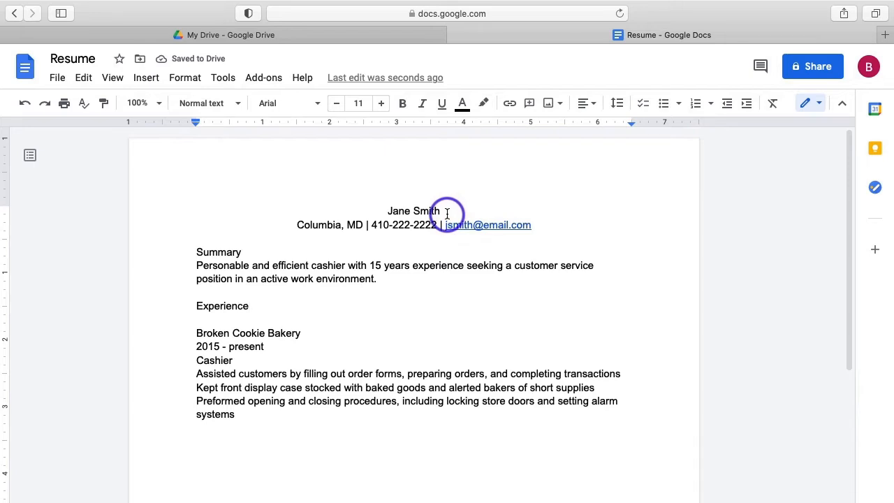
# Make the applicant's name bold and increase it to 14 pt.
pyautogui.moveTo(447, 213); pyautogui.dragTo(385, 208)
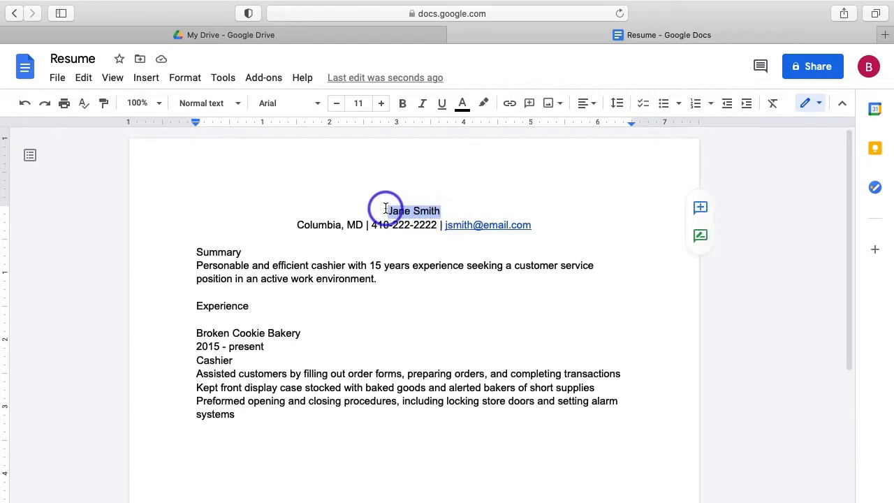
pyautogui.click(384, 106)
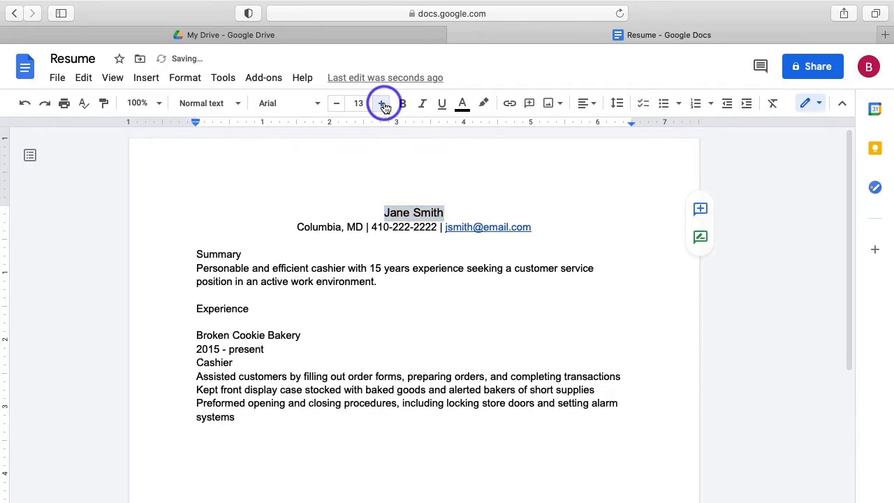
pyautogui.click(384, 105)
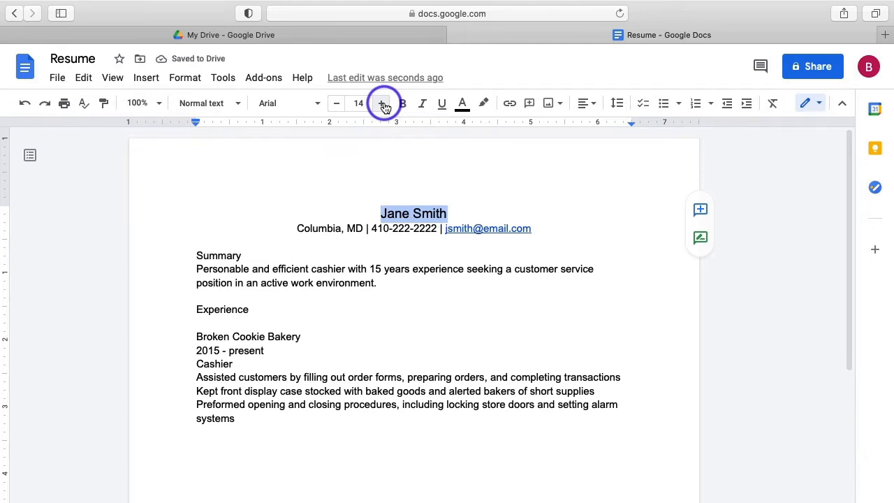
pyautogui.click(403, 104)
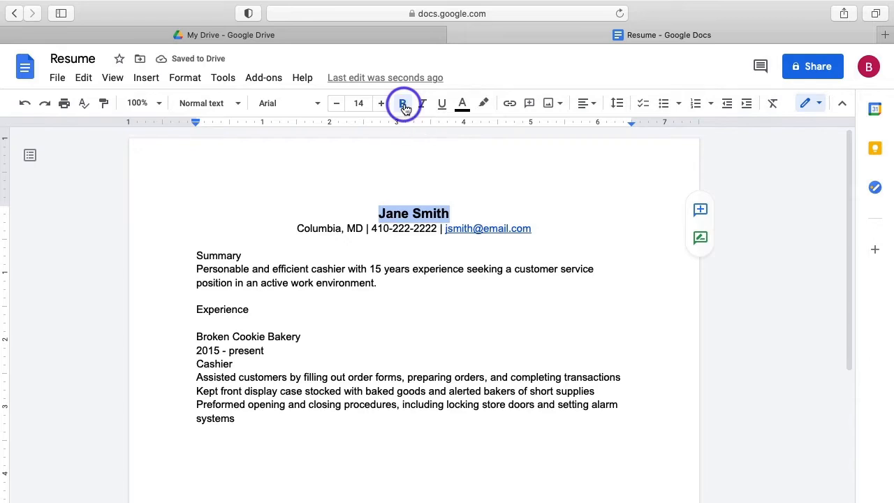
pyautogui.click(565, 208)
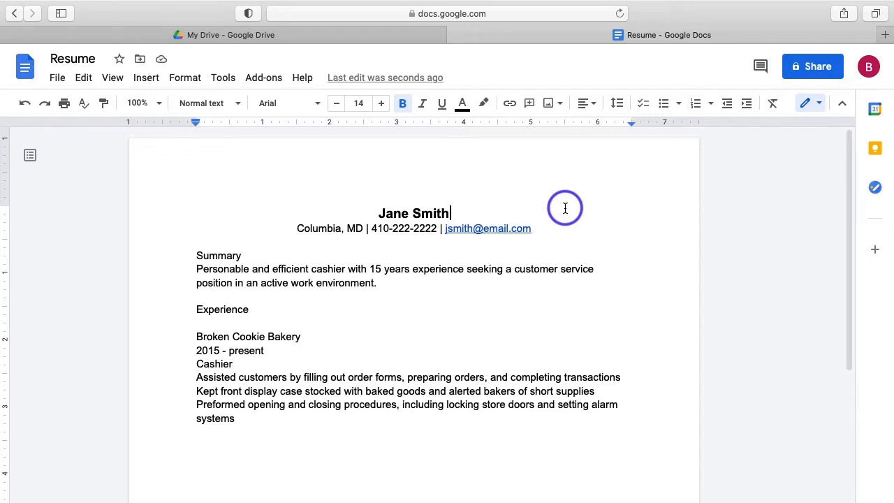
# Apply 1.5 line spacing to the name line.
pyautogui.click(459, 212)
pyautogui.moveTo(459, 213); pyautogui.dragTo(377, 213)
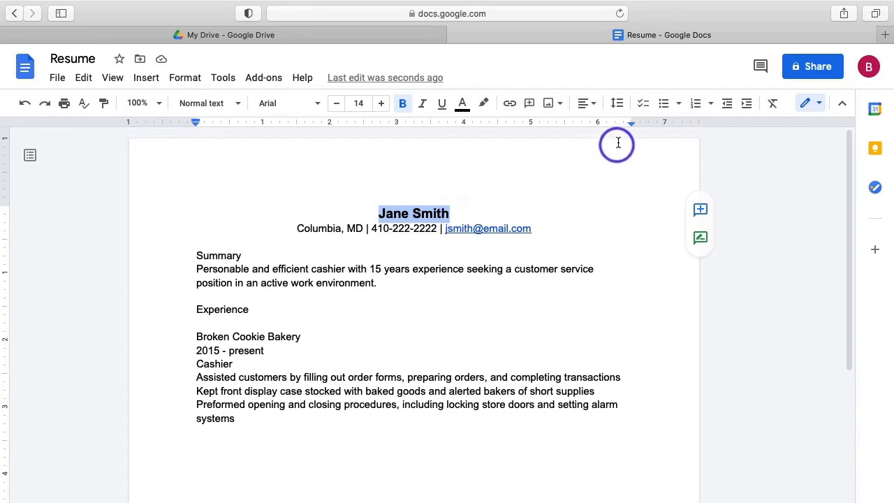
pyautogui.click(618, 105)
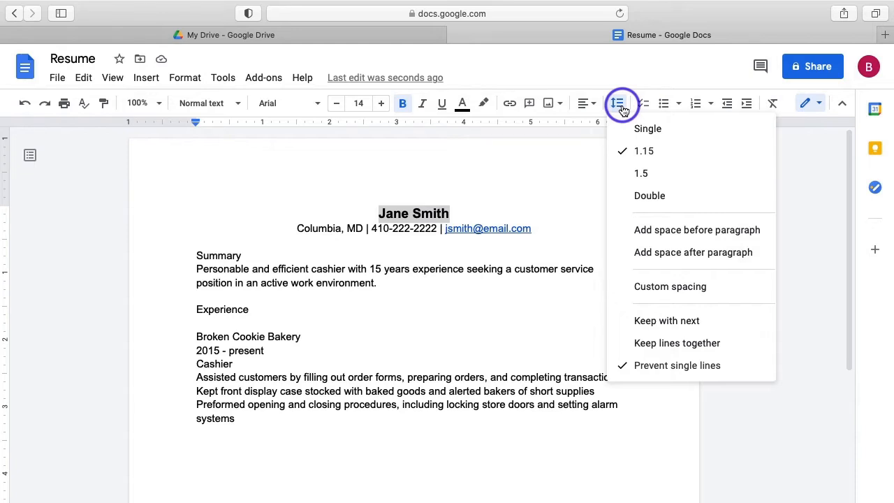
pyautogui.click(660, 172)
pyautogui.press('Right')
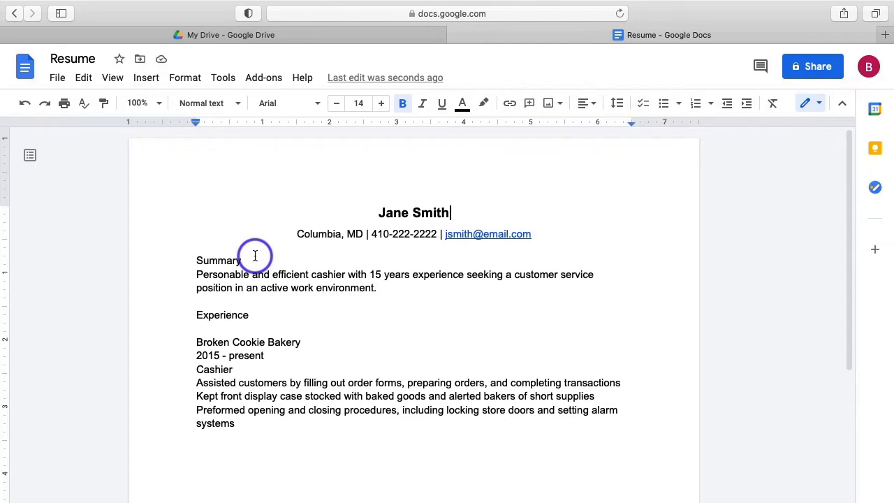
# Make the Summary heading bold and change it to UPPERCASE.
pyautogui.moveTo(249, 259); pyautogui.dragTo(187, 260)
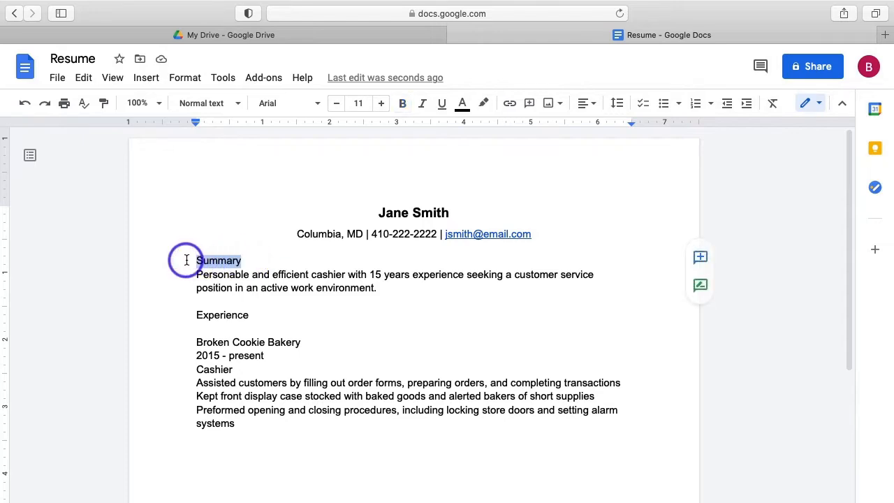
pyautogui.click(403, 104)
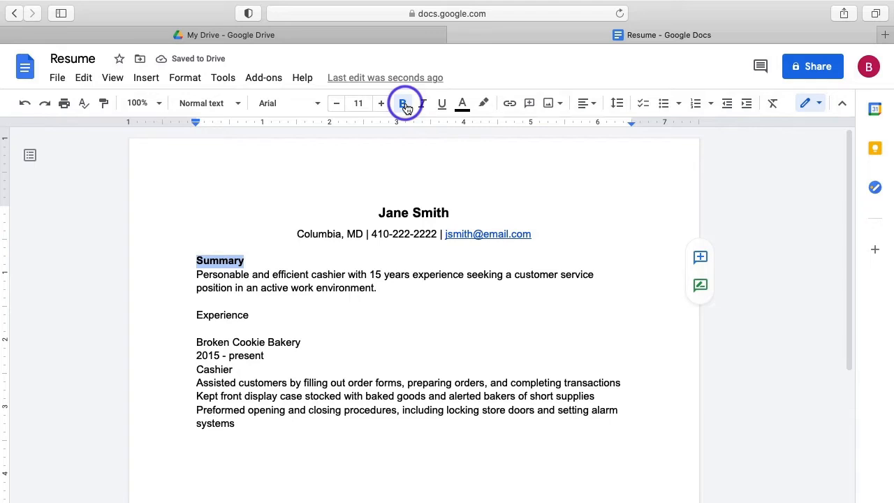
pyautogui.click(190, 80)
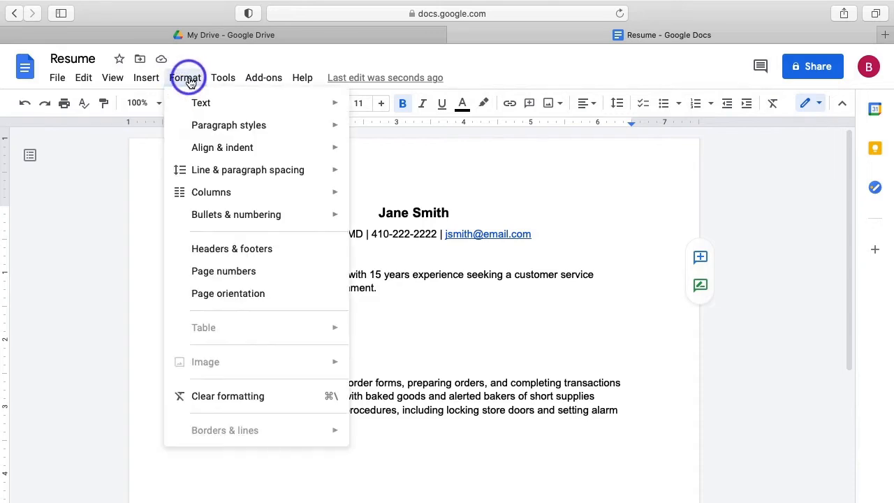
pyautogui.moveTo(233, 102)
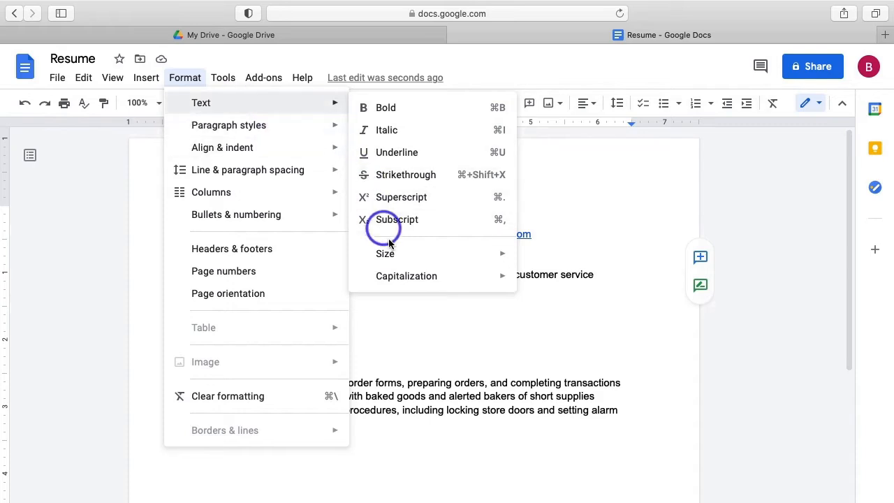
pyautogui.moveTo(416, 277)
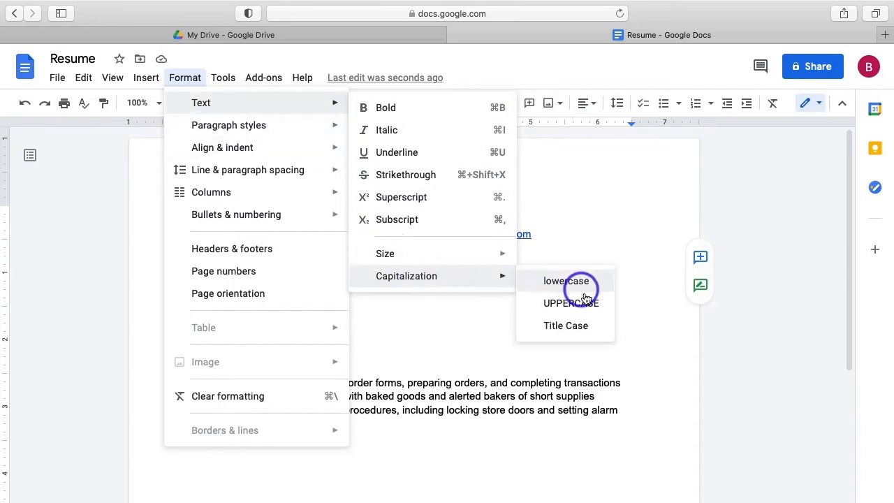
pyautogui.click(588, 302)
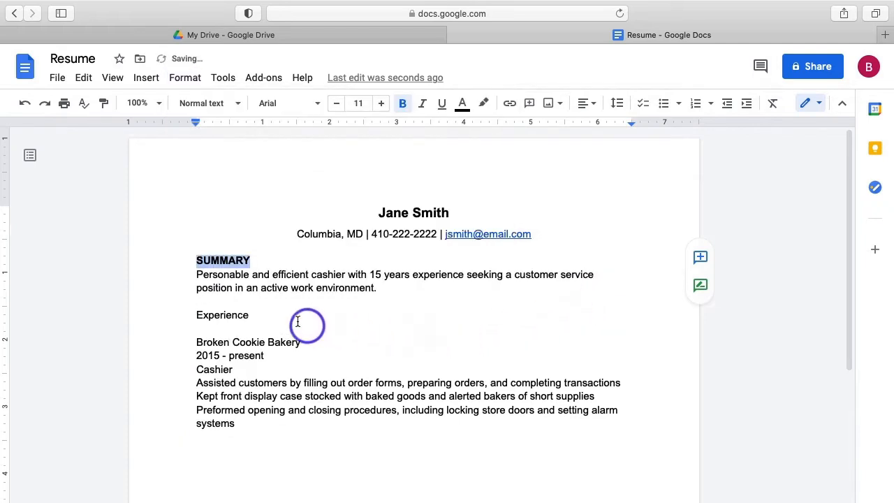
# Make the Experience heading bold and change it to UPPERCASE.
pyautogui.doubleClick(223, 314)
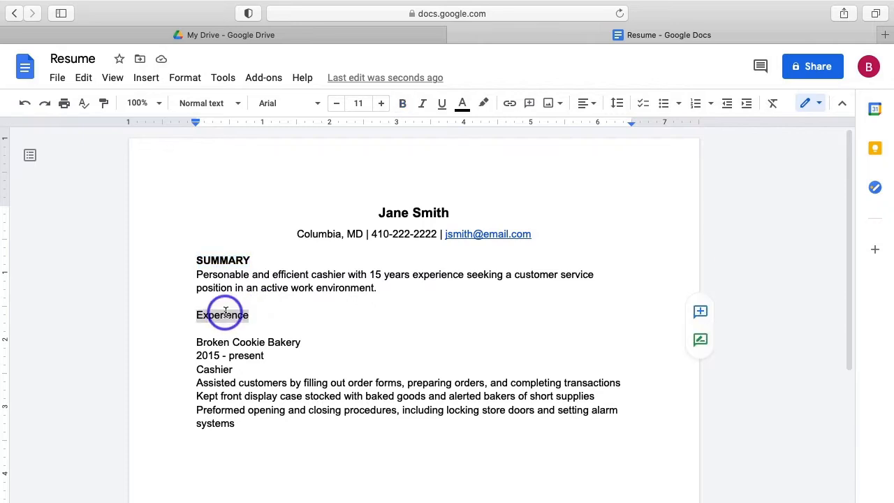
pyautogui.click(403, 105)
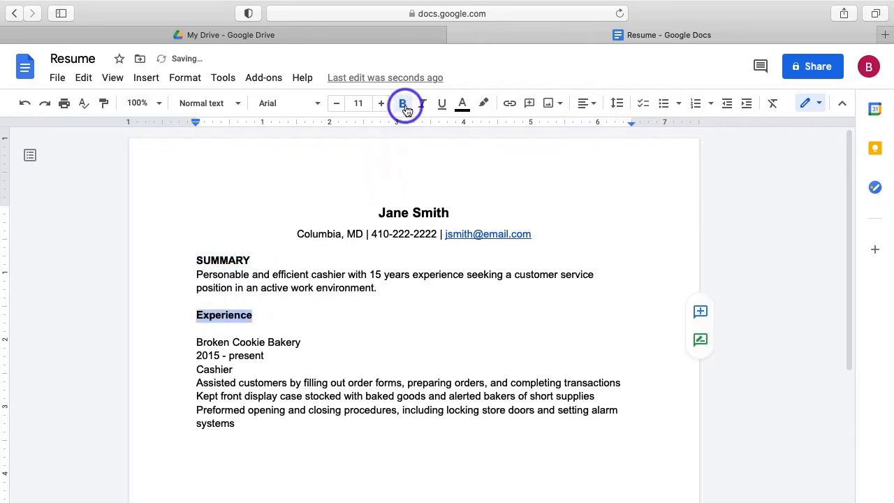
pyautogui.click(189, 78)
pyautogui.moveTo(199, 99)
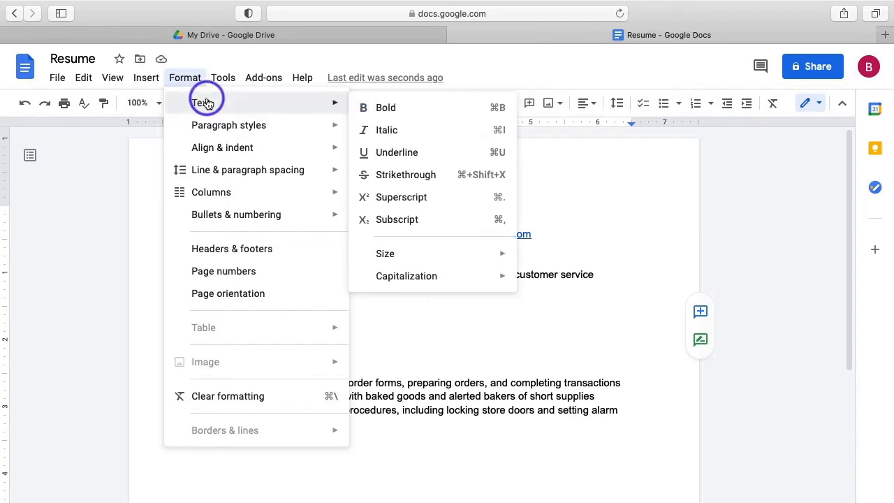
pyautogui.moveTo(411, 273)
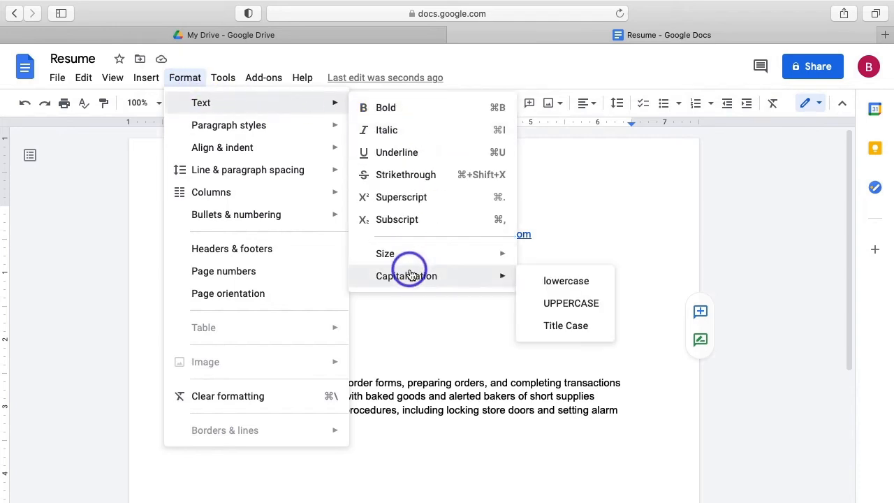
pyautogui.click(571, 300)
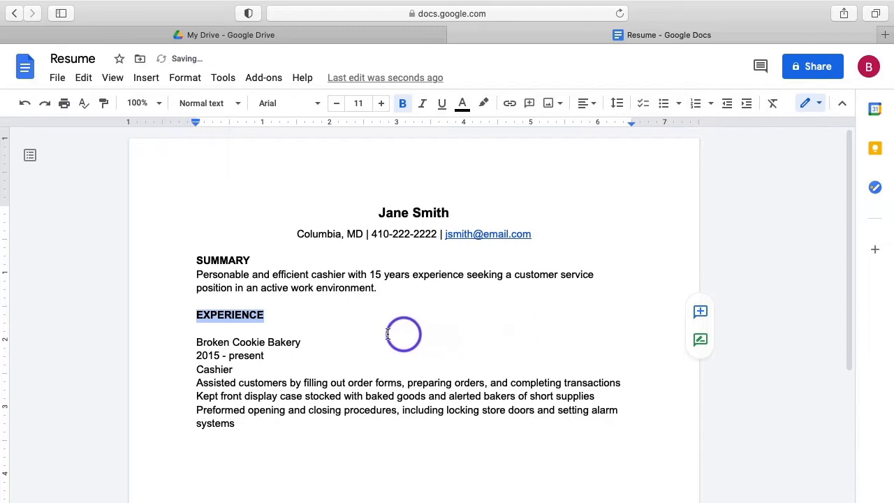
pyautogui.click(336, 328)
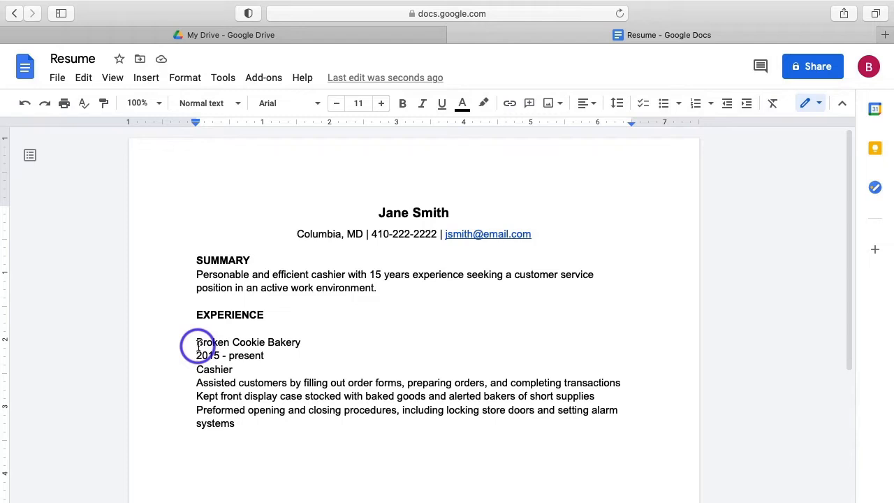
pyautogui.press('BackSpace')
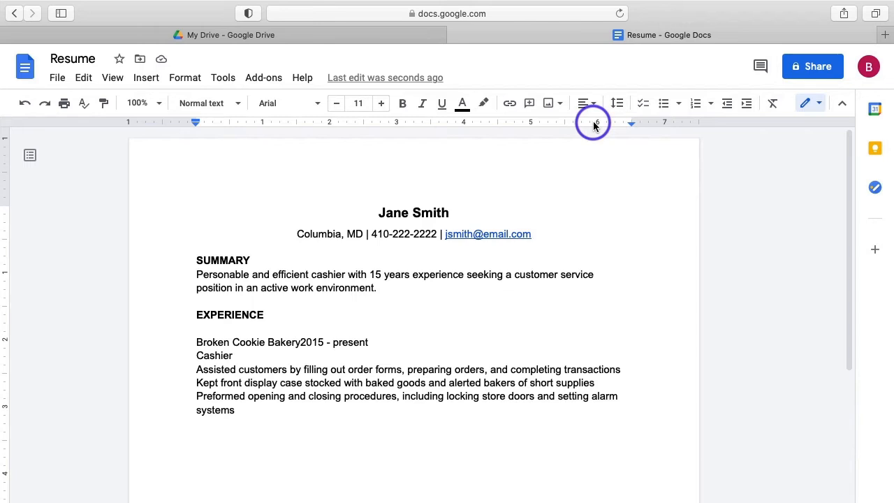
# Push 2015 - present to the right margin with a right tab stop on the Broken Cookie Bakery line.
pyautogui.rightClick(594, 125)
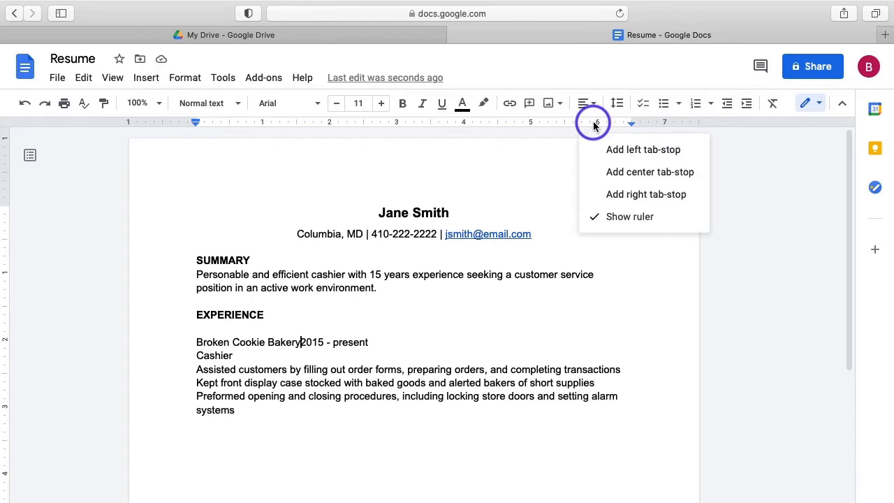
pyautogui.click(668, 195)
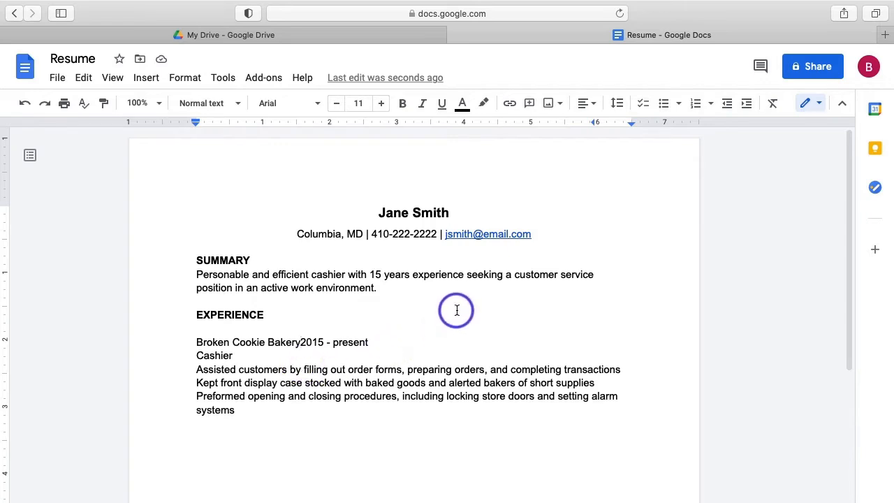
pyautogui.press('Tab')
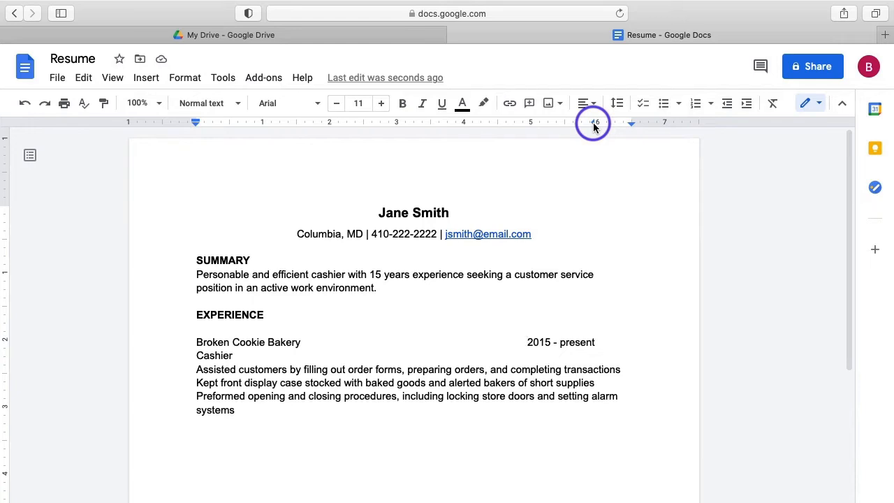
pyautogui.moveTo(593, 127); pyautogui.dragTo(614, 126)
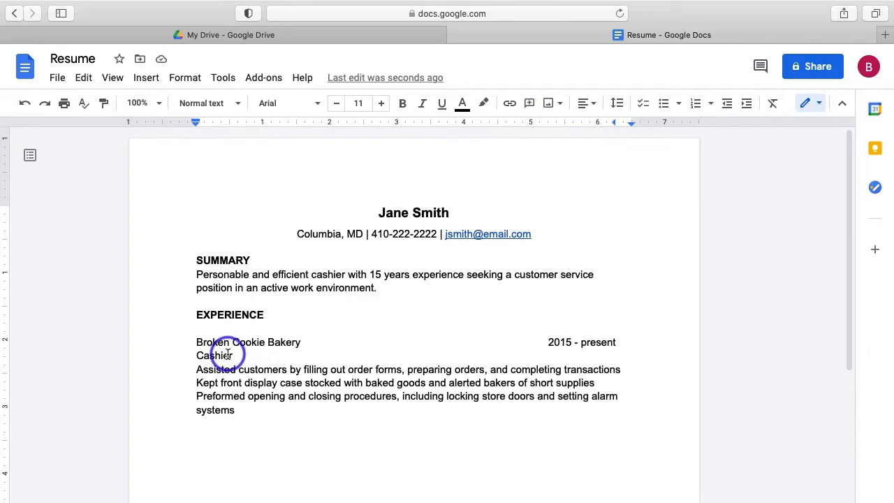
# Bold the company name Broken Cookie Bakery and italicize the job title Cashier.
pyautogui.moveTo(196, 341); pyautogui.dragTo(301, 340)
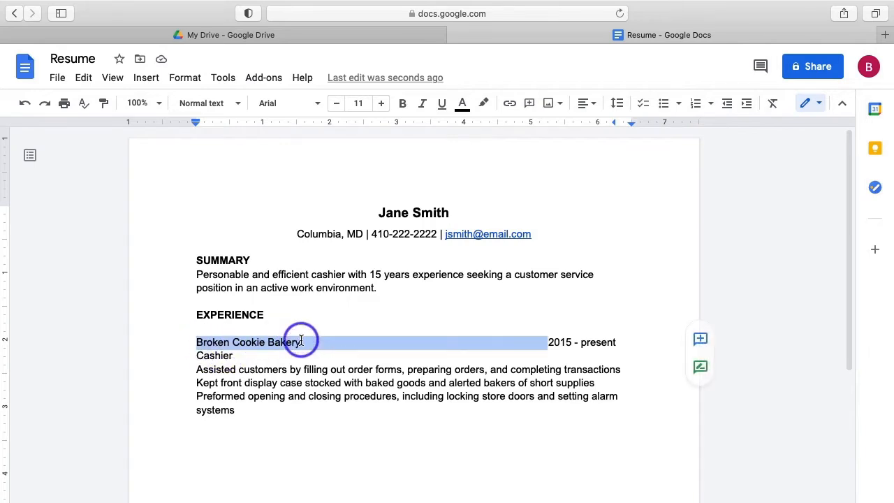
pyautogui.click(402, 105)
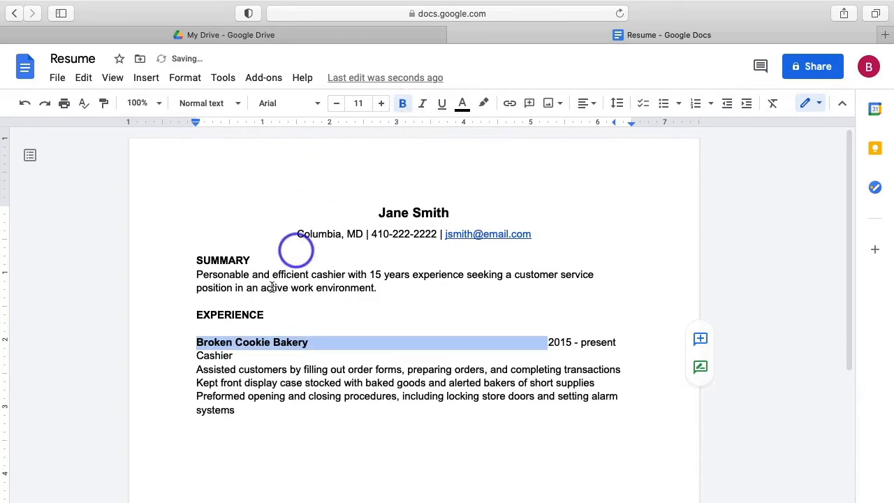
pyautogui.click(219, 357)
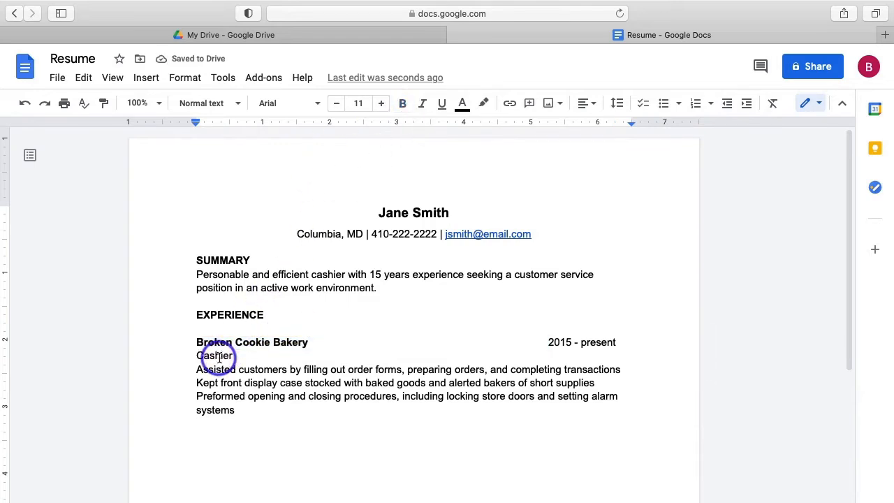
pyautogui.doubleClick(219, 357)
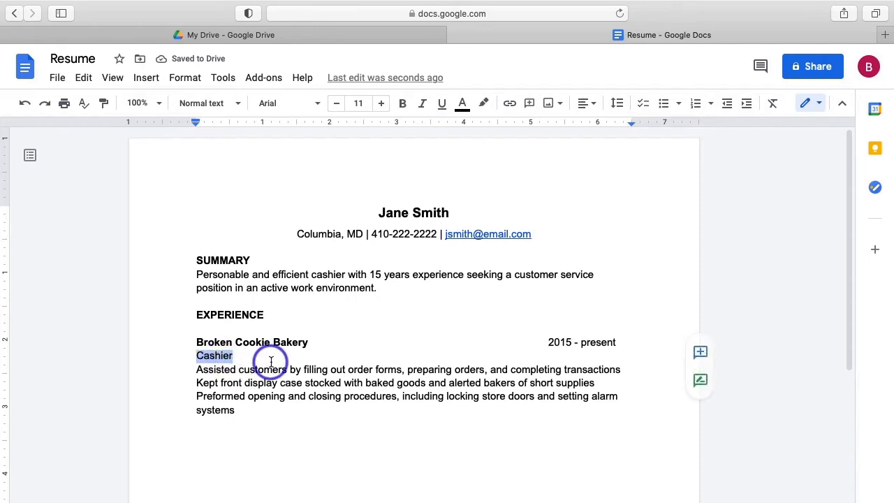
pyautogui.click(422, 106)
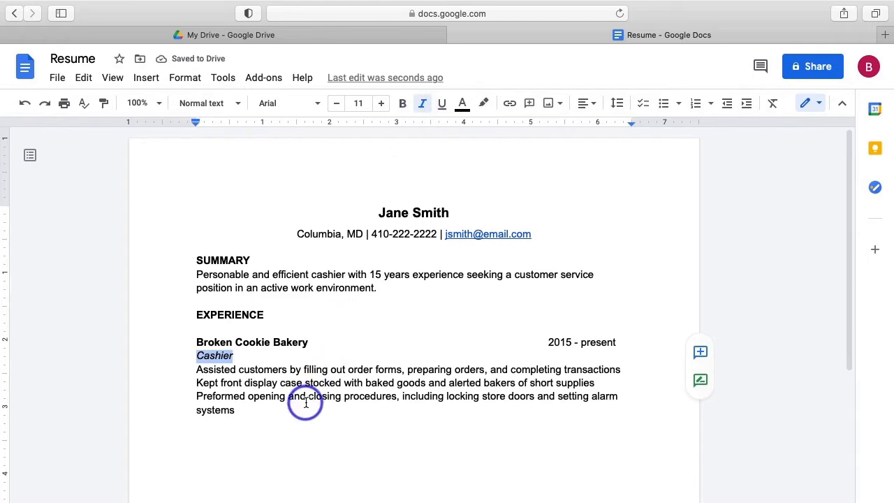
pyautogui.click(250, 413)
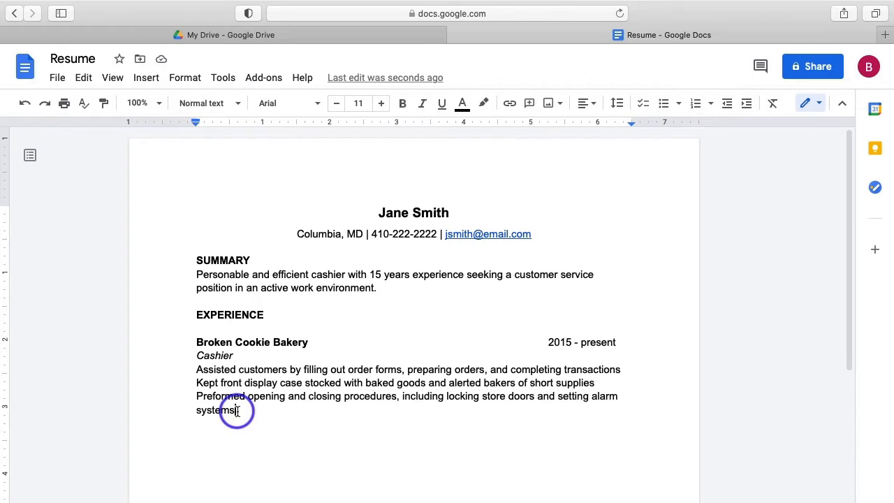
# Turn the three Cashier duty lines, ending with alarm systems, into a bulleted list.
pyautogui.moveTo(238, 411); pyautogui.dragTo(201, 369)
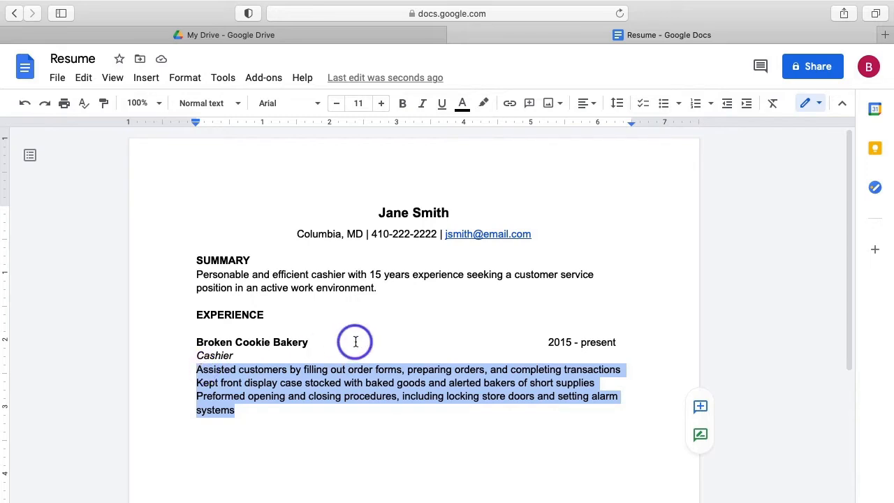
pyautogui.click(665, 105)
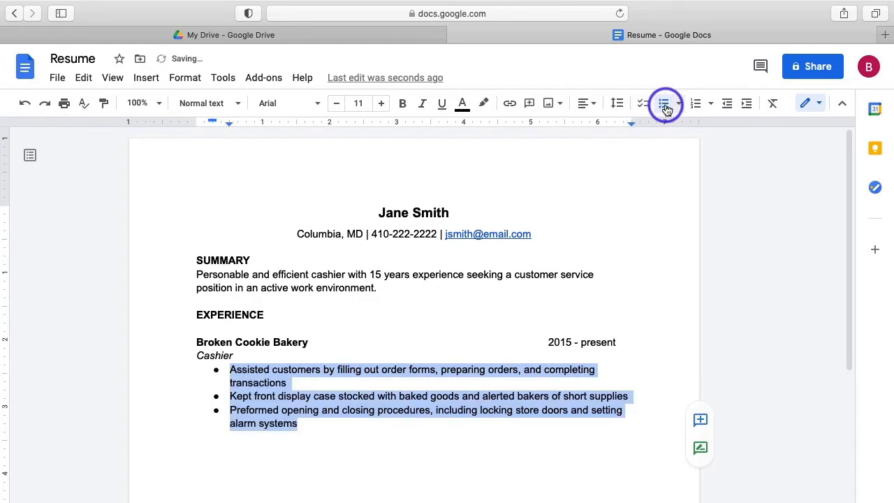
pyautogui.click(323, 428)
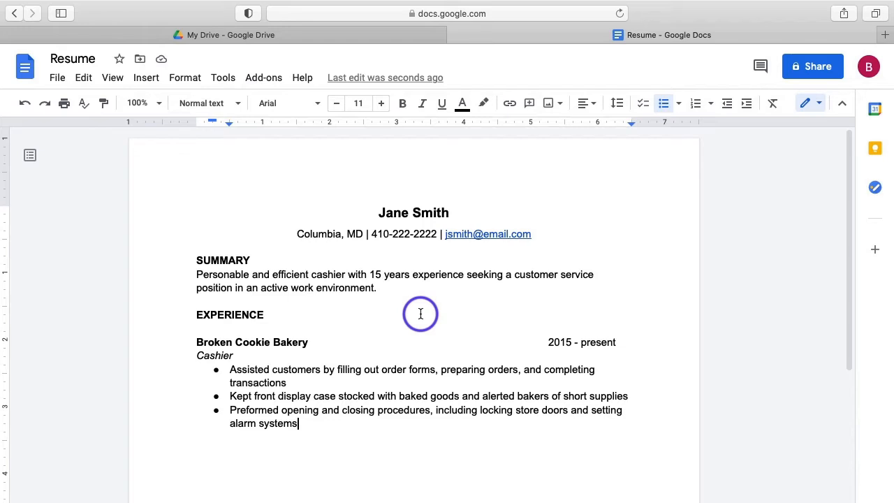
pyautogui.scroll(-4, 418, 312)
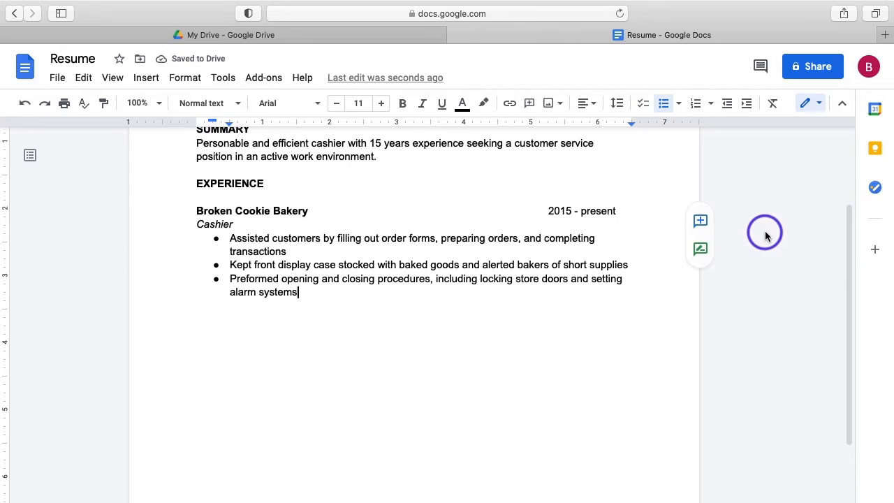
# Below the duties, add an unbulleted line with bold Ken's Food Store followed by plain 2010 - 2015.
pyautogui.press('Return')
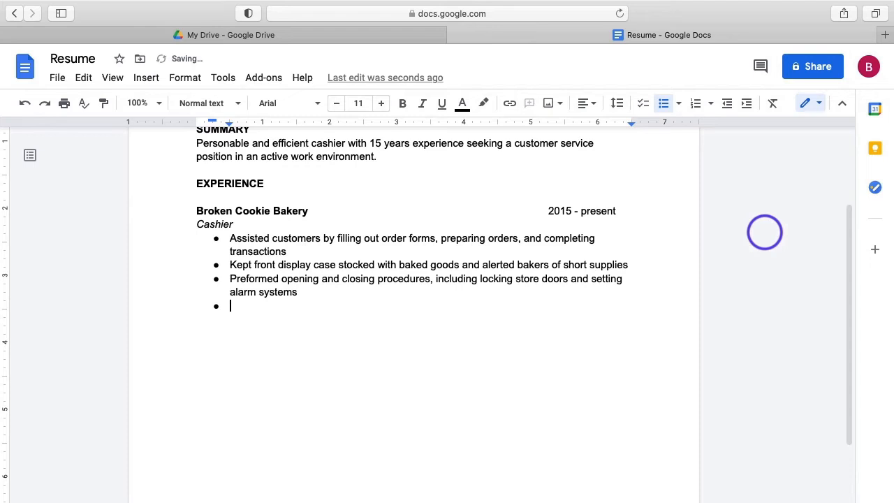
pyautogui.press('BackSpace')
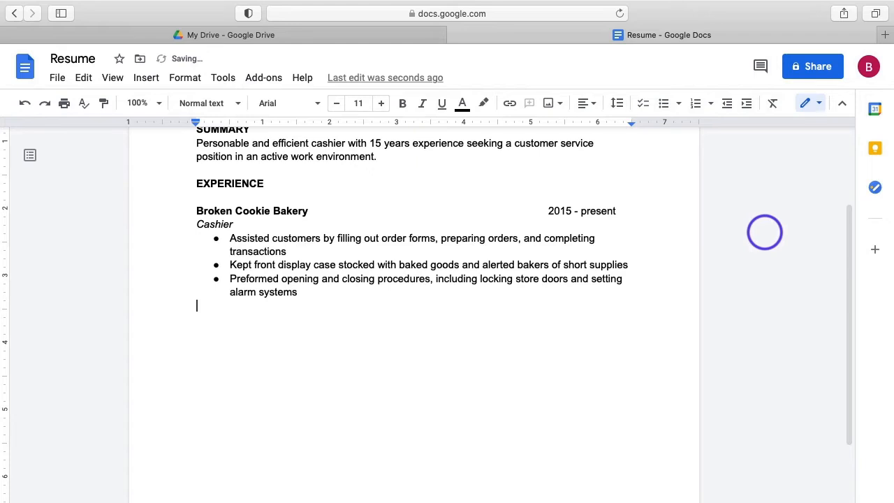
pyautogui.press('Return')
pyautogui.click(402, 105)
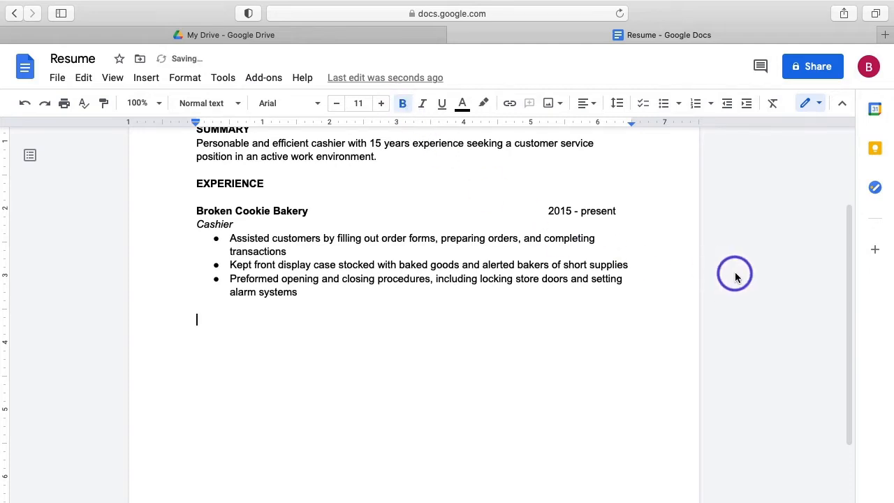
pyautogui.write('Ke')
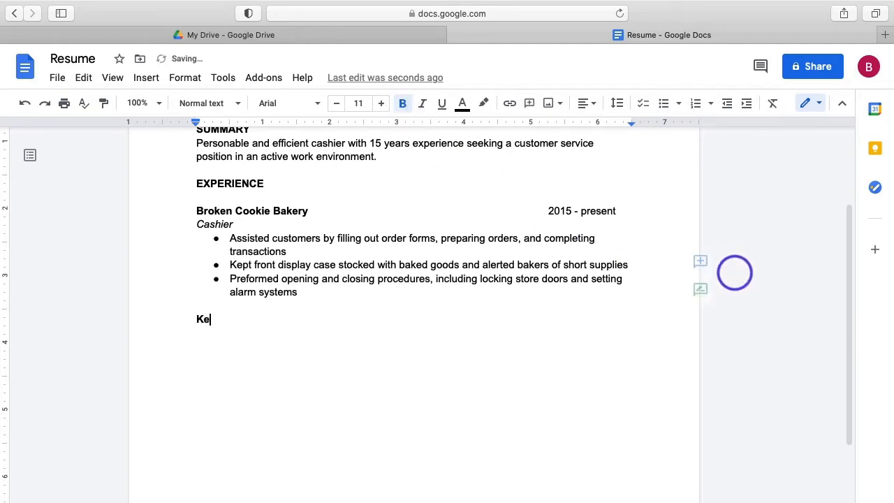
pyautogui.write("n's Food Store")
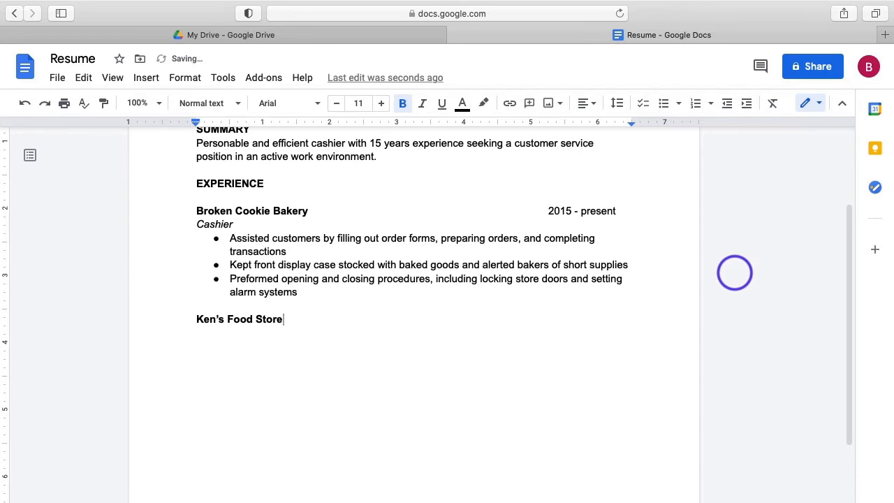
pyautogui.click(403, 103)
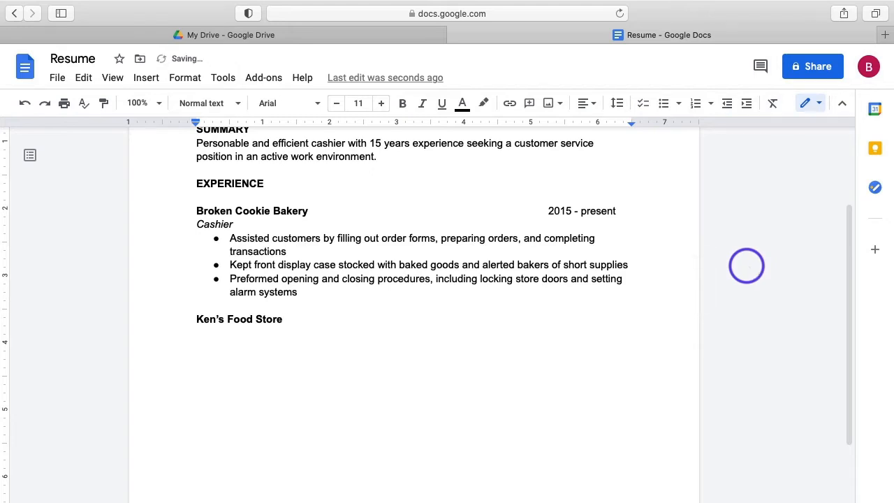
pyautogui.write('200')
pyautogui.press('BackSpace')
pyautogui.write('10 - 2015')
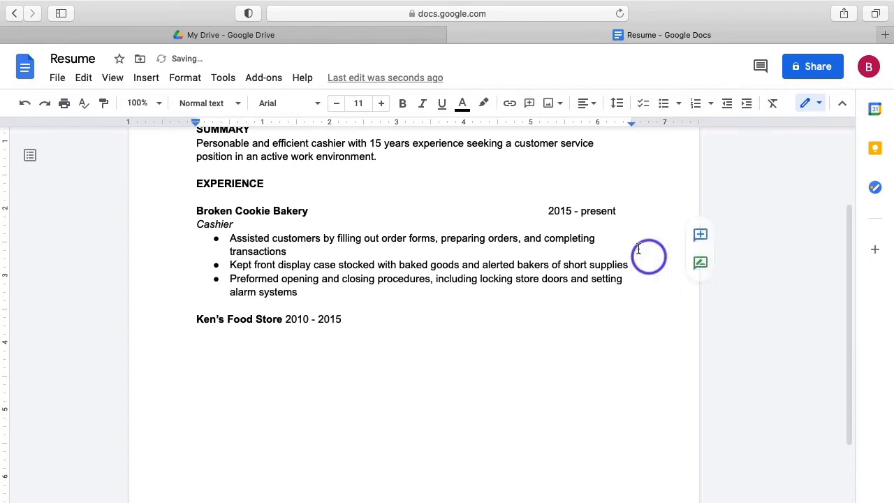
# Right-align 2010 - 2015 with a right tab stop at 6.25", then start a new line below.
pyautogui.click(609, 125)
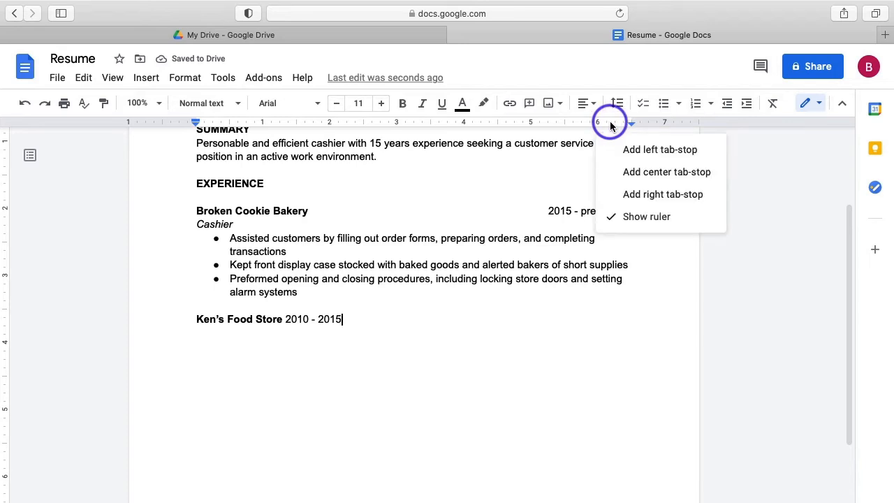
pyautogui.click(646, 197)
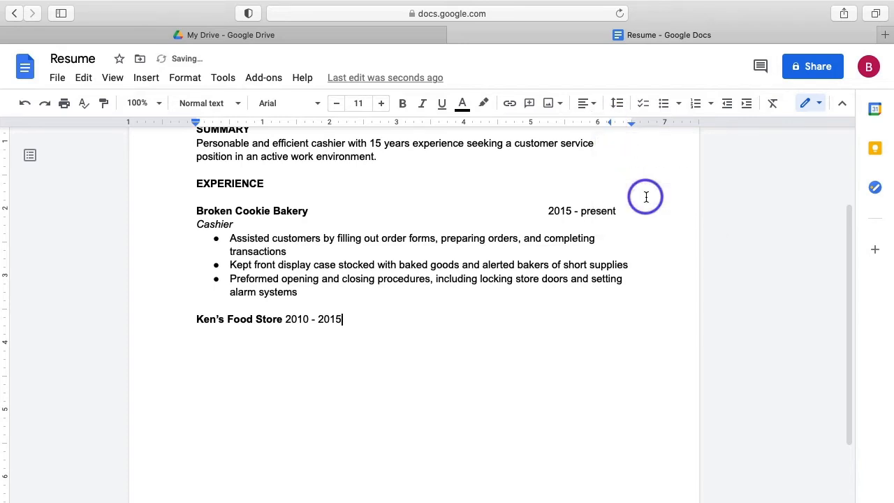
pyautogui.click(284, 319)
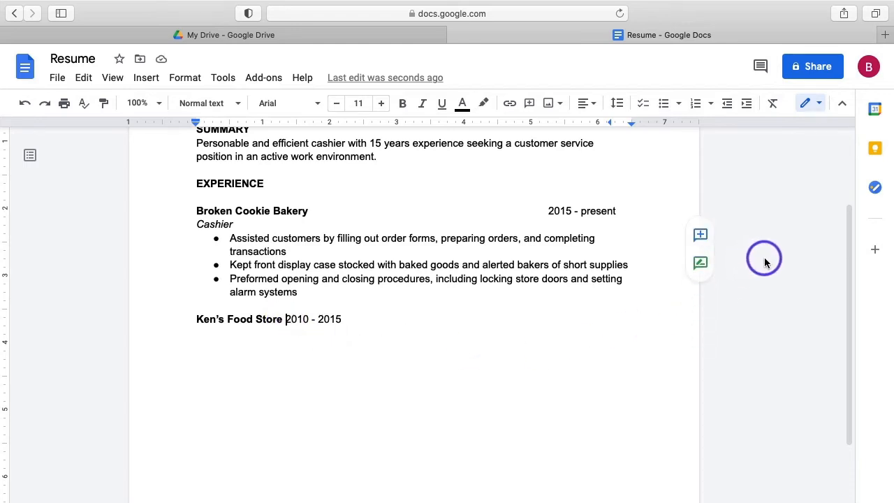
pyautogui.press('Tab')
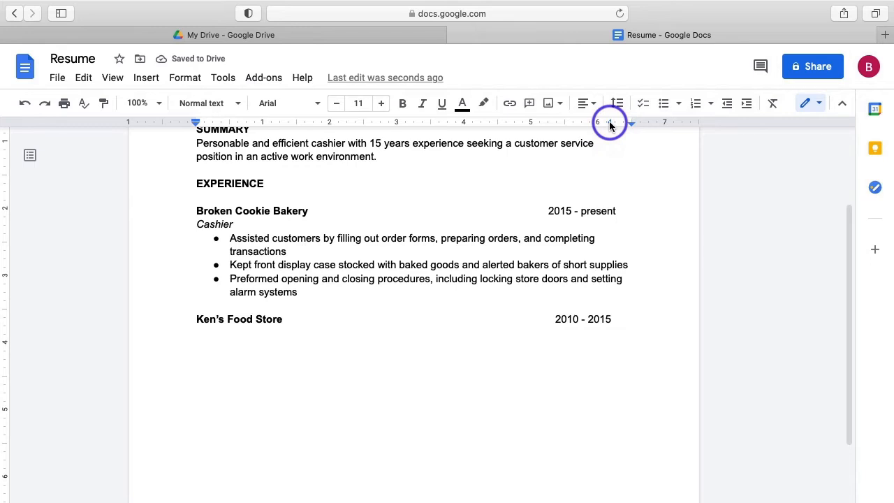
pyautogui.moveTo(610, 125); pyautogui.dragTo(612, 125)
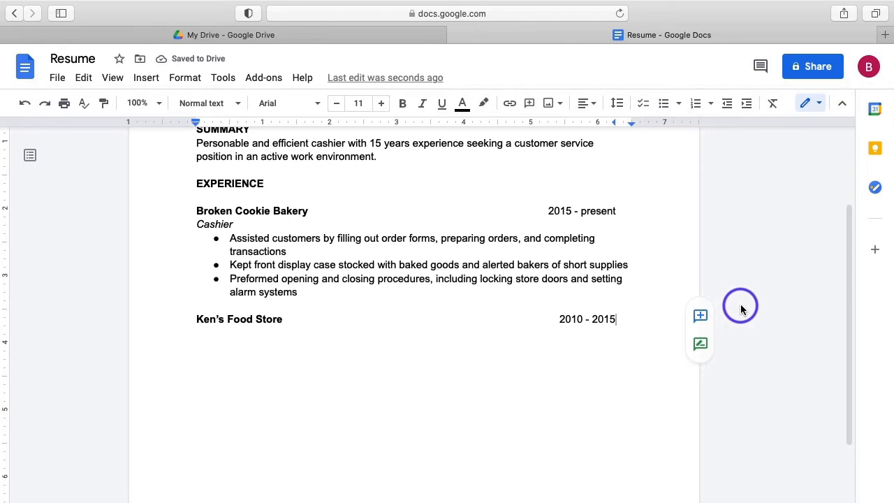
pyautogui.press('Return')
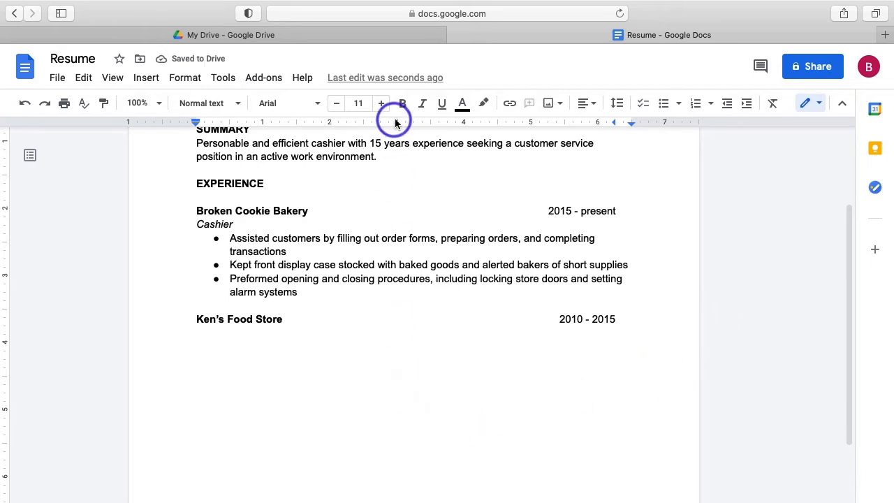
# Type the job title Cashier in italics under Ken's Food Store.
pyautogui.click(423, 112)
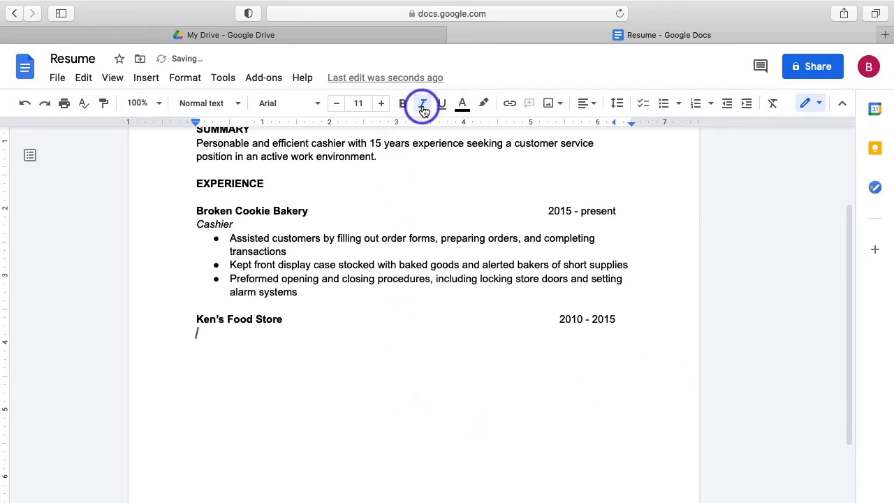
pyautogui.write('Cashier')
pyautogui.click(423, 106)
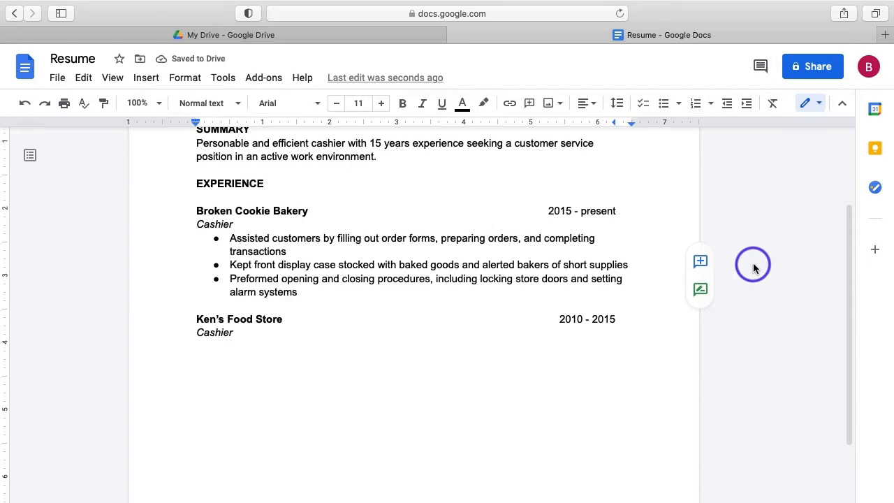
pyautogui.press('Return')
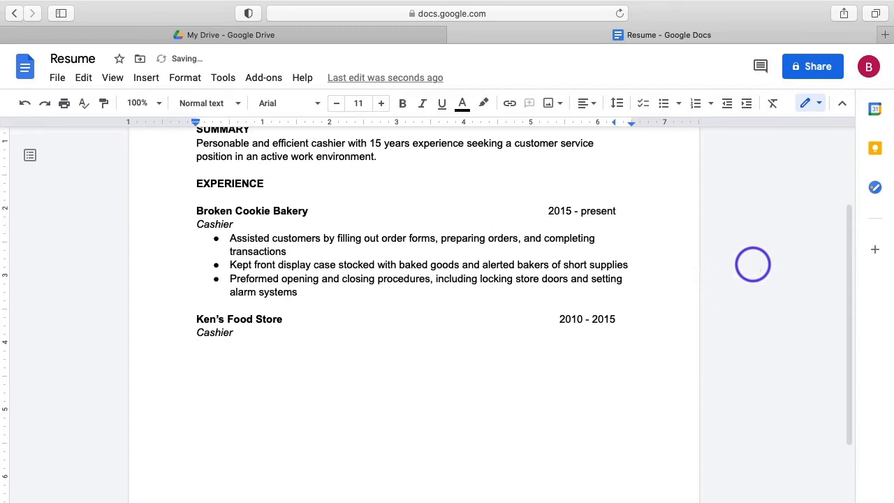
# Add bulleted duties: cash register operations, greeting customers and answering questions, and stocking and merchandising.
pyautogui.click(665, 104)
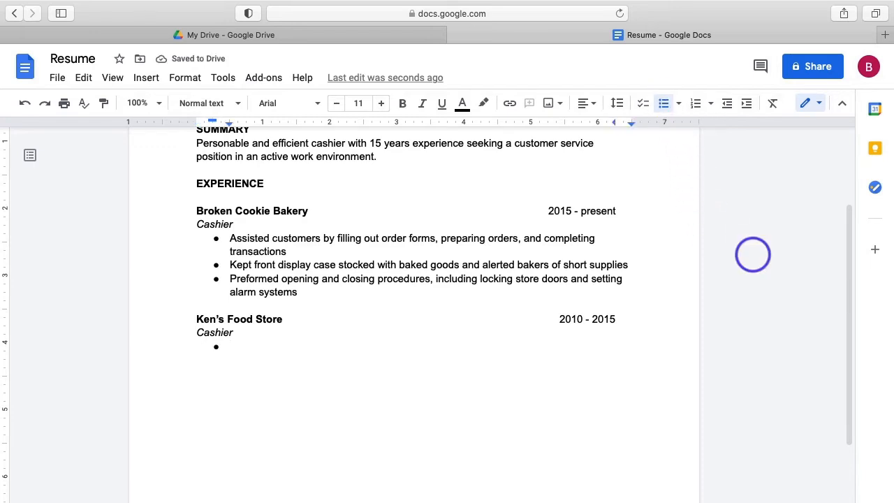
pyautogui.write('Preformed cash register operation')
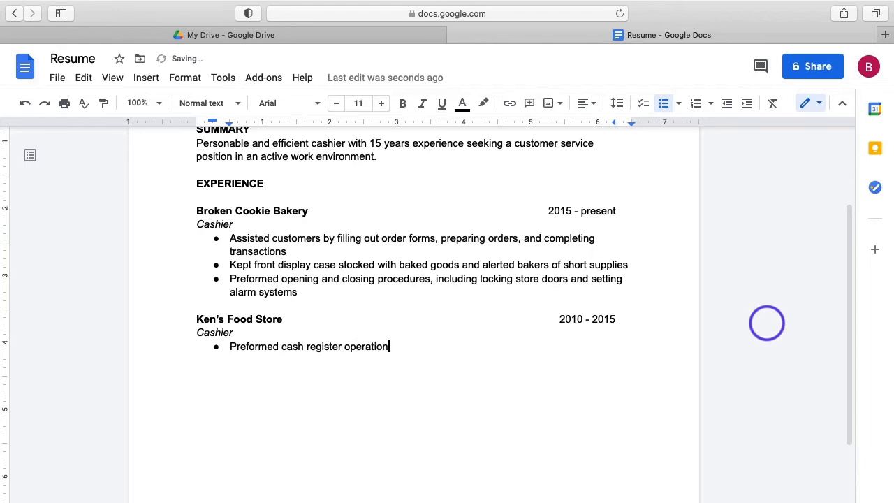
pyautogui.write('s including cas')
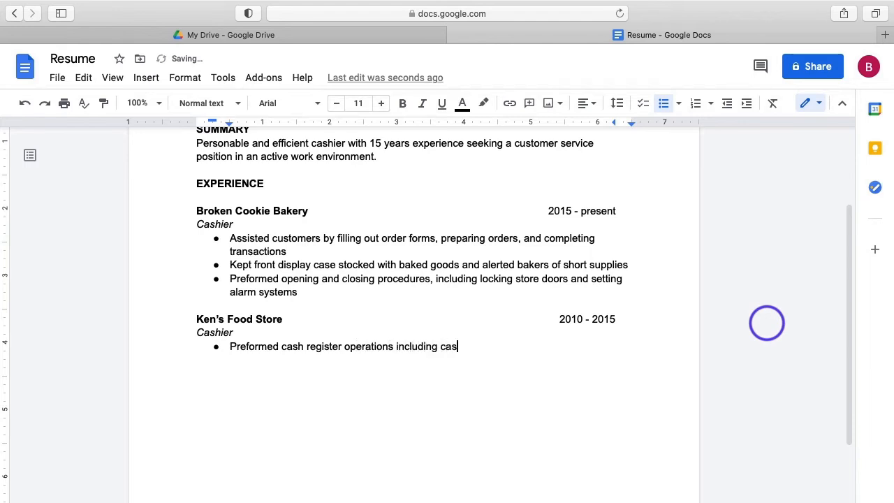
pyautogui.write('h, credit card, check, and ')
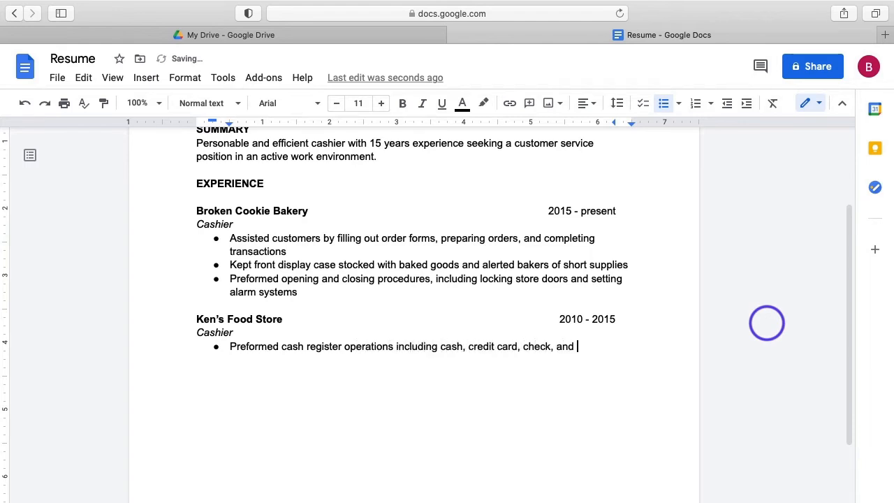
pyautogui.write('voucher transactions')
pyautogui.press('Return')
pyautogui.write('greeted')
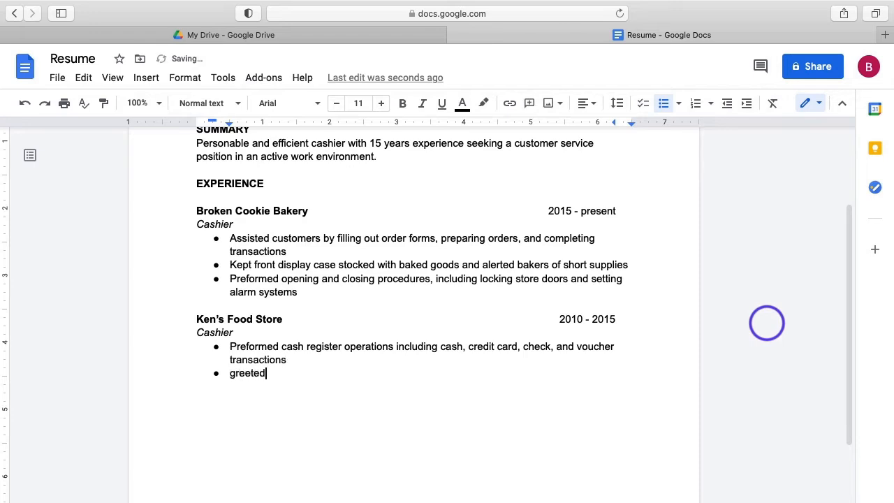
pyautogui.write(' all customers upon entry and answer cusot')
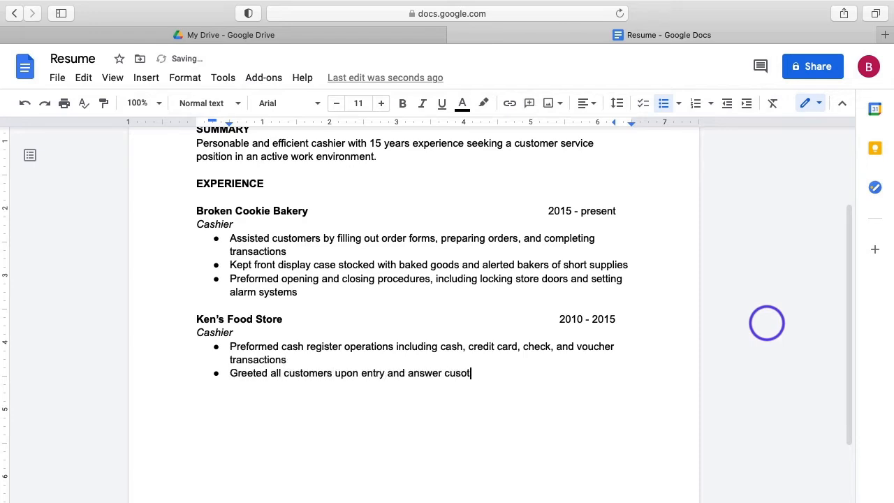
pyautogui.press('BackSpace')
pyautogui.press('BackSpace')
pyautogui.write('tomer questions')
pyautogui.press('Return')
pyautogui.write('assisted with sto')
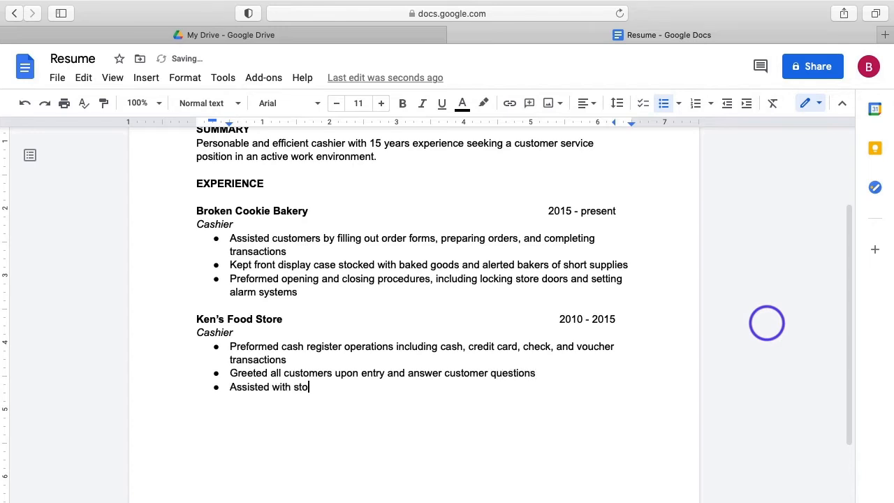
pyautogui.write('cking and merchandising')
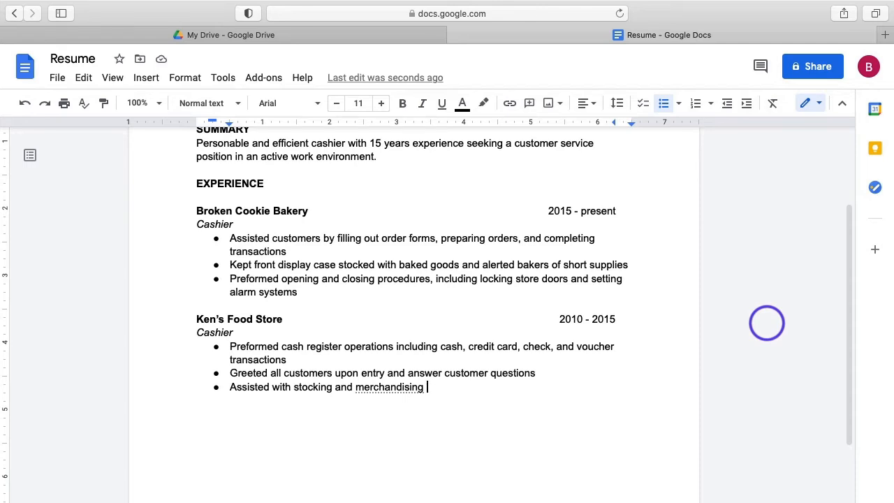
pyautogui.press('Return')
pyautogui.press('Return')
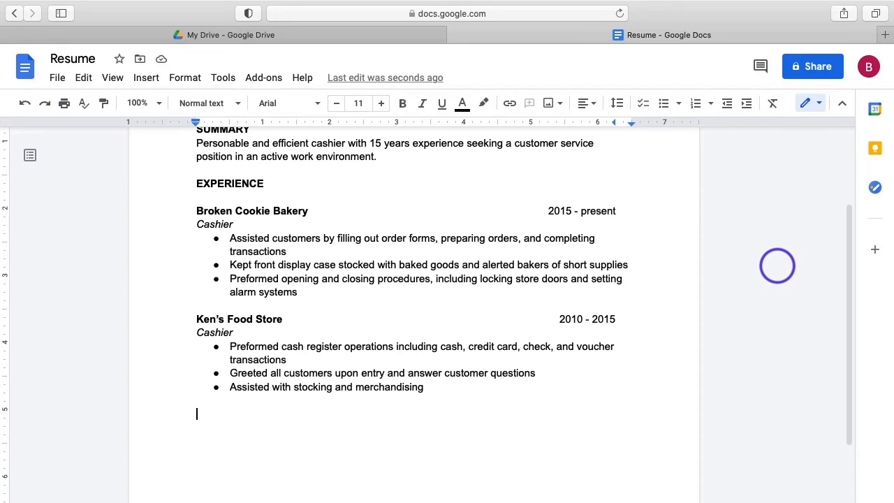
# Type the line Ready Readers Bookstore 2005 - 2010 and the title Store Clerk below it.
pyautogui.write('Ready Reader')
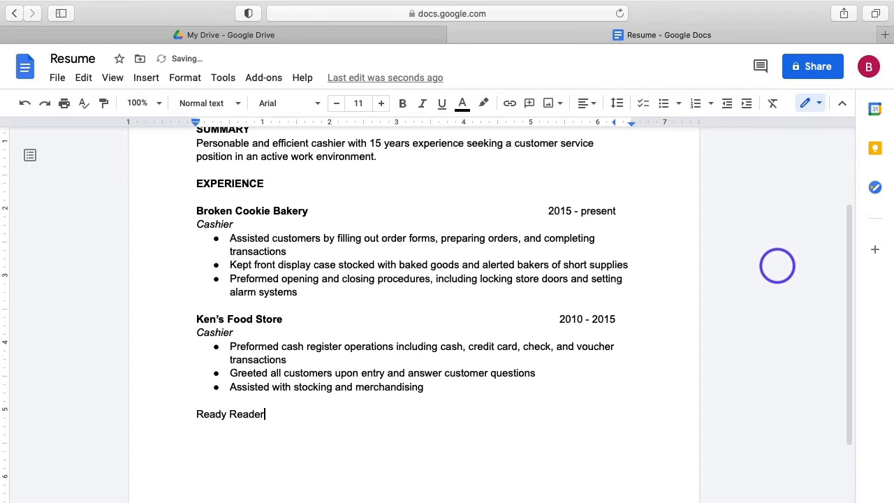
pyautogui.write('s Bookstore 2005 - 201')
pyautogui.press('BackSpace')
pyautogui.press('BackSpace')
pyautogui.press('BackSpace')
pyautogui.press('BackSpace')
pyautogui.write('- 2010')
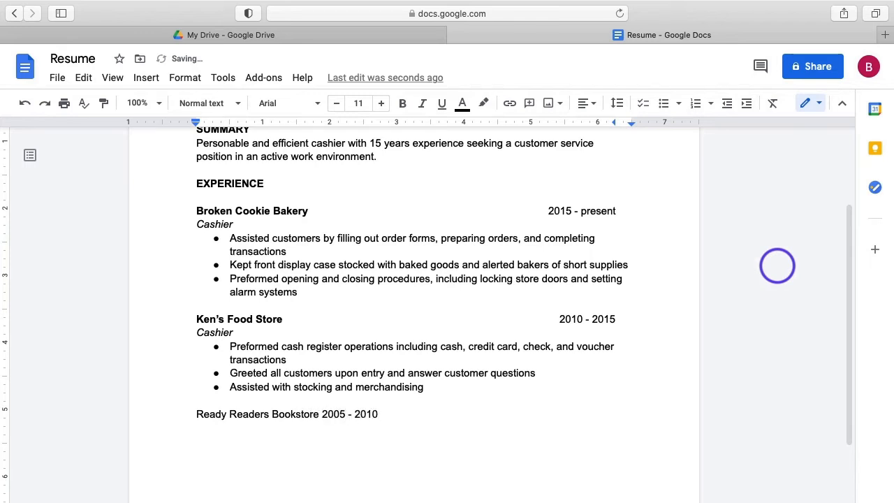
pyautogui.press('Return')
pyautogui.write('store clerk')
pyautogui.press('BackSpace')
pyautogui.press('BackSpace')
pyautogui.press('BackSpace')
pyautogui.press('BackSpace')
pyautogui.press('BackSpace')
pyautogui.write('Clerk')
# Add two duty lines: locating books and recommendations, and register operations, restocking and deliveries.
pyautogui.press('Return')
pyautogui.write('assist')
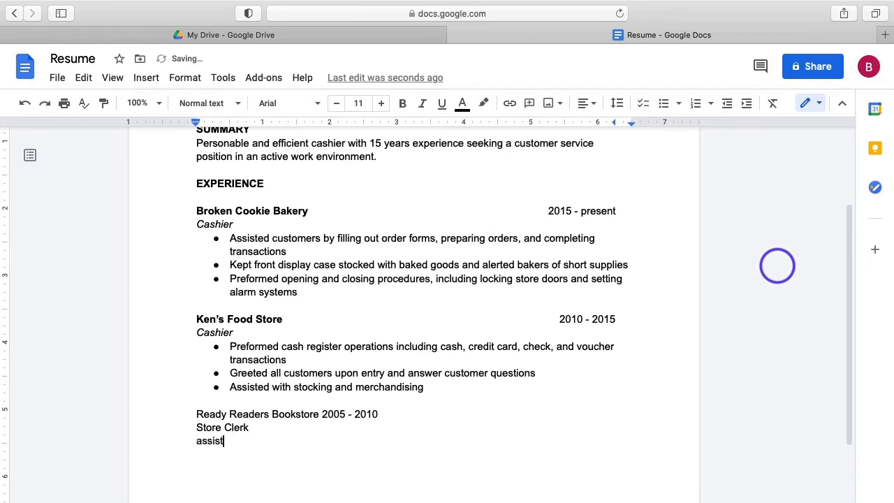
pyautogui.write('ed customers in locating books and ')
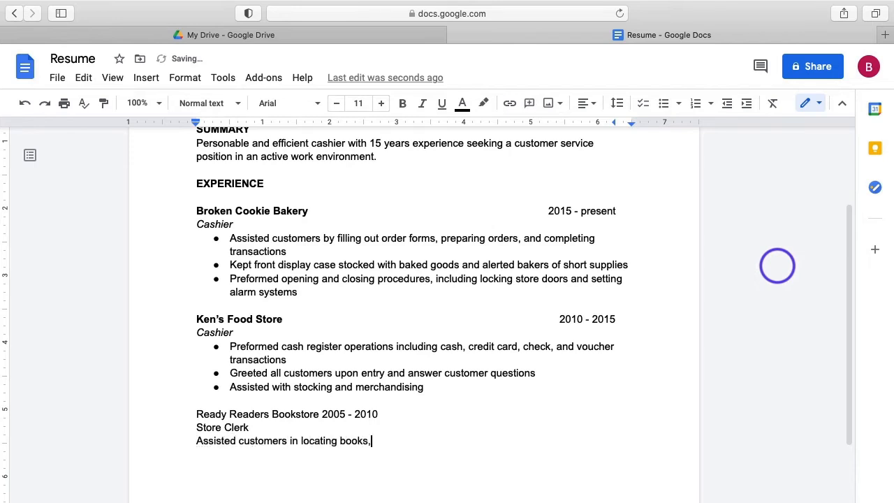
pyautogui.write('providing re')
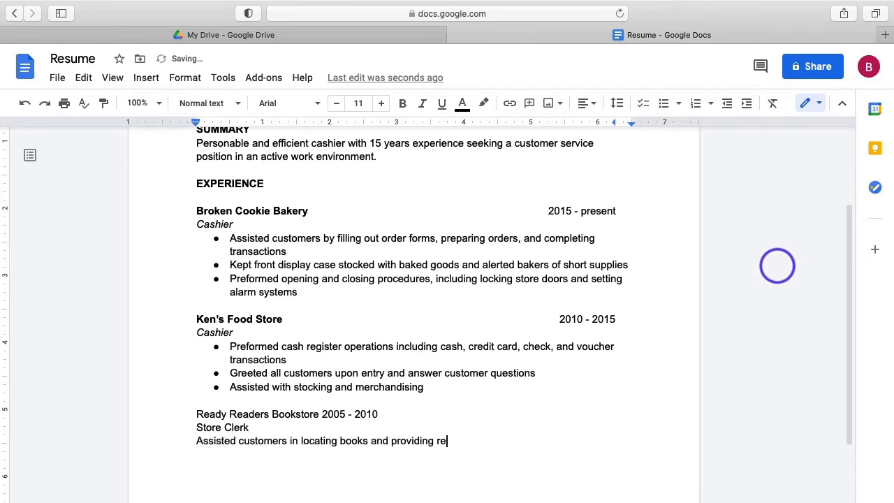
pyautogui.write('commendations')
pyautogui.press('Return')
pyautogui.write('preformed ')
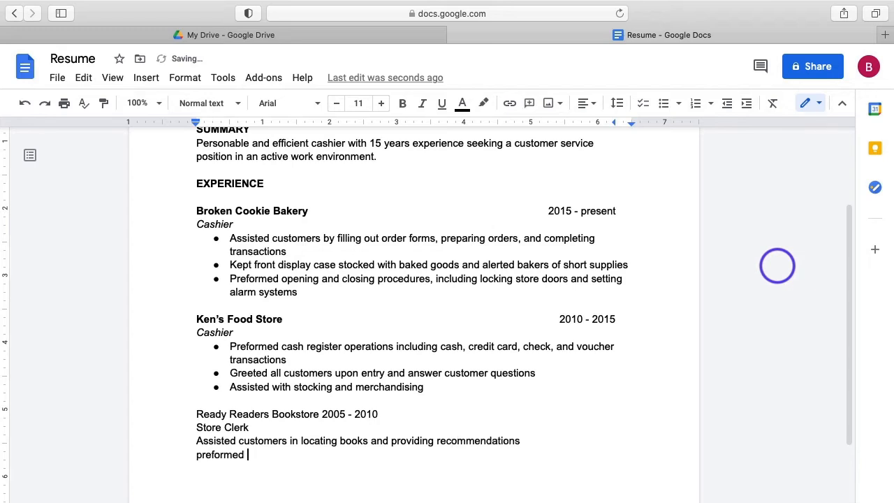
pyautogui.write('register operations, restocking, and manage')
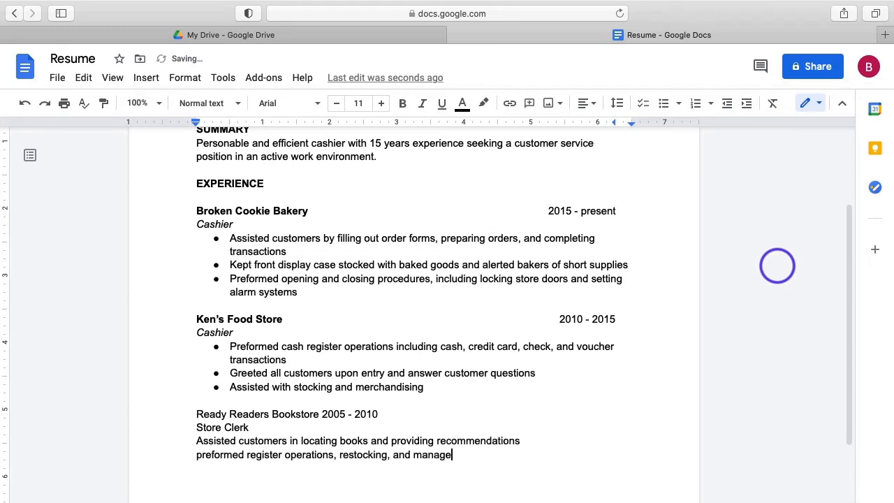
pyautogui.write('d deliveries')
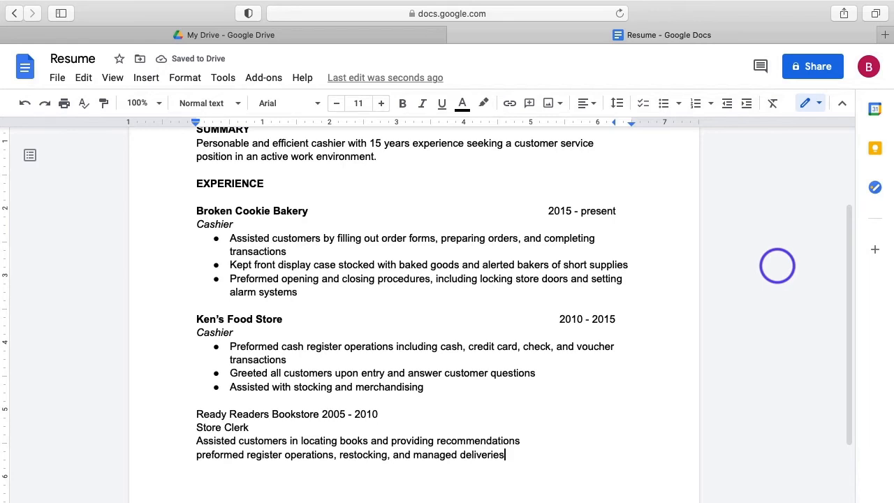
# Tab 2005 - 2010 to the right margin, bold Ready Readers Bookstore, and italicize Store Clerk.
pyautogui.click(322, 414)
pyautogui.press('Tab')
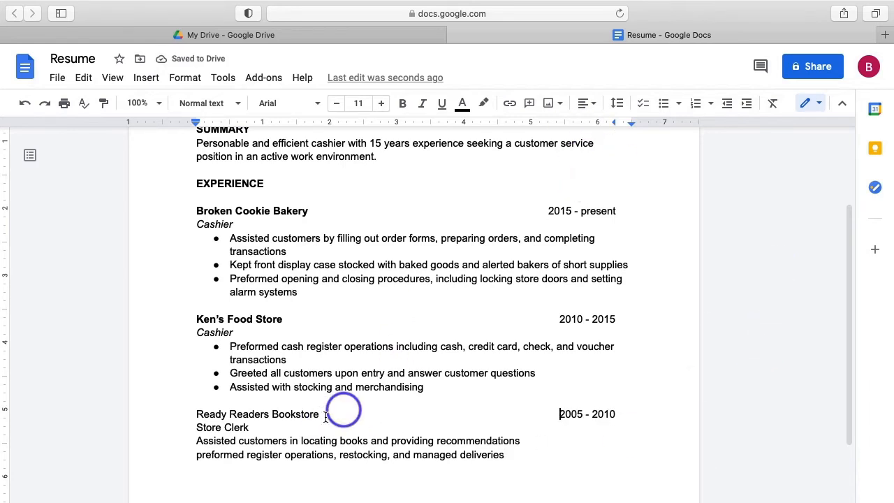
pyautogui.tripleClick(296, 415)
pyautogui.moveTo(319, 415); pyautogui.dragTo(184, 414)
pyautogui.press('super+b')
pyautogui.press('super+i')
# Bullet the two Store Clerk duties and add an unbulleted line after the deliveries duty.
pyautogui.moveTo(249, 429); pyautogui.dragTo(505, 451)
pyautogui.click(664, 103)
pyautogui.click(759, 390)
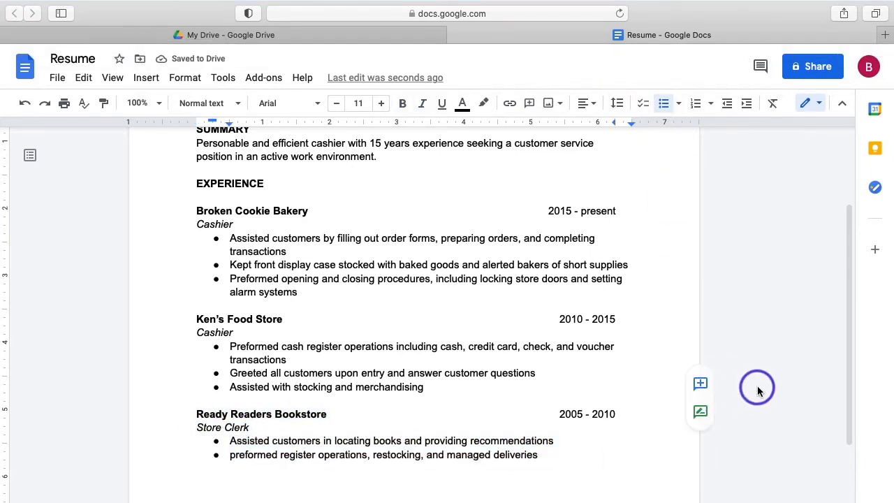
pyautogui.click(538, 455)
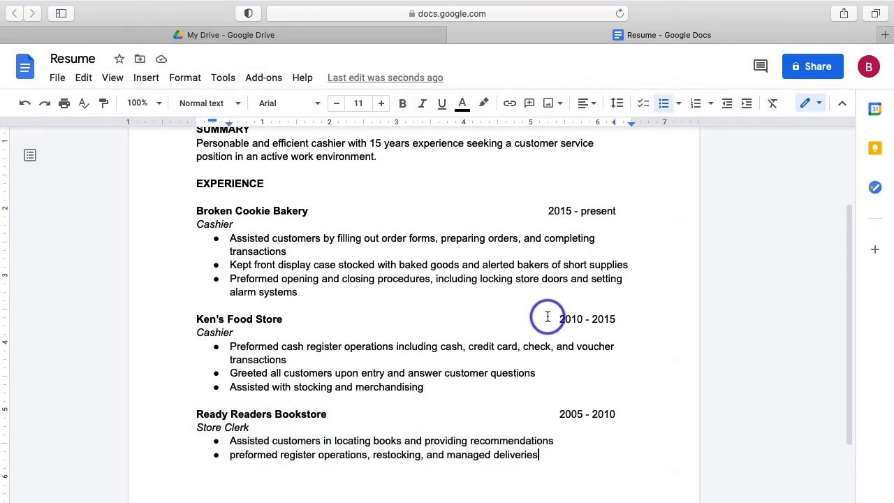
pyautogui.scroll(-5, 548, 316)
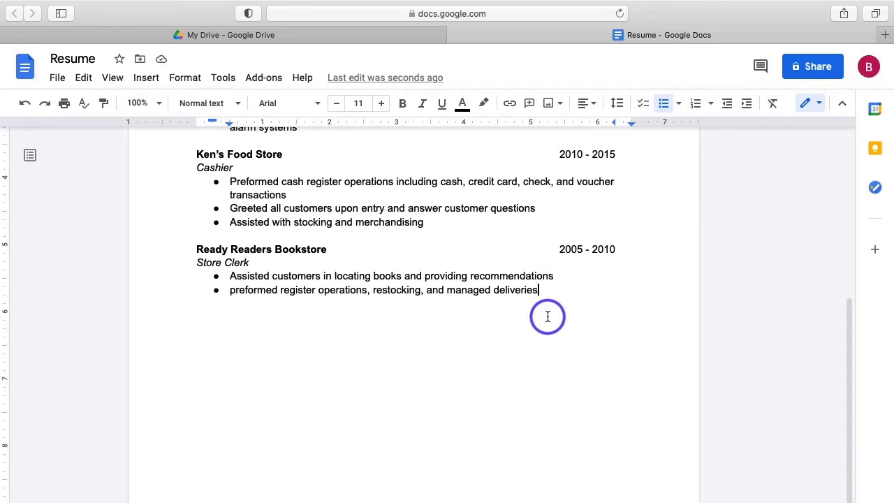
pyautogui.click(547, 316)
pyautogui.press('Return')
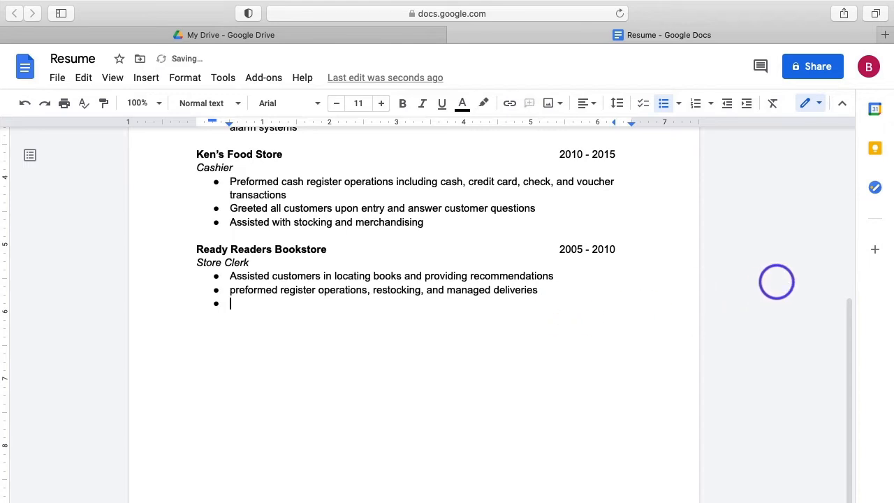
pyautogui.press('BackSpace')
pyautogui.press('BackSpace')
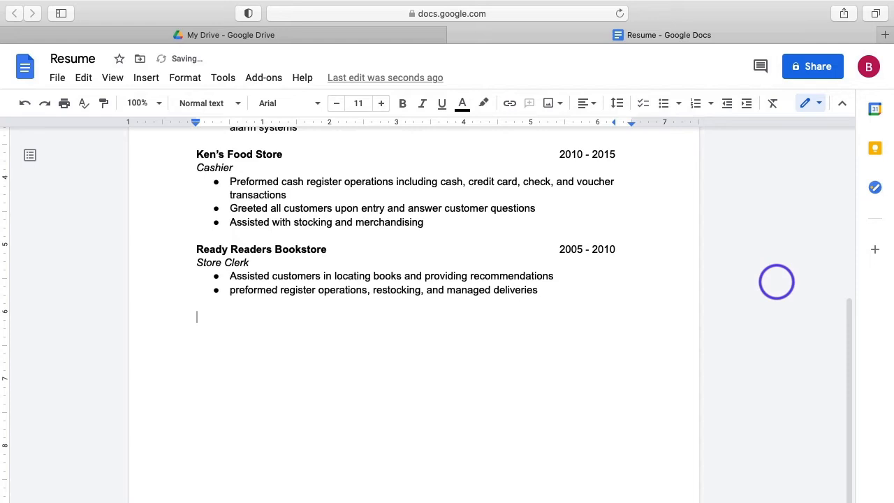
# Type the Education heading, CCBC Catonsville 24 credits completed, and relevant coursework lines.
pyautogui.write('education')
pyautogui.press('Return')
pyautogui.press('Return')
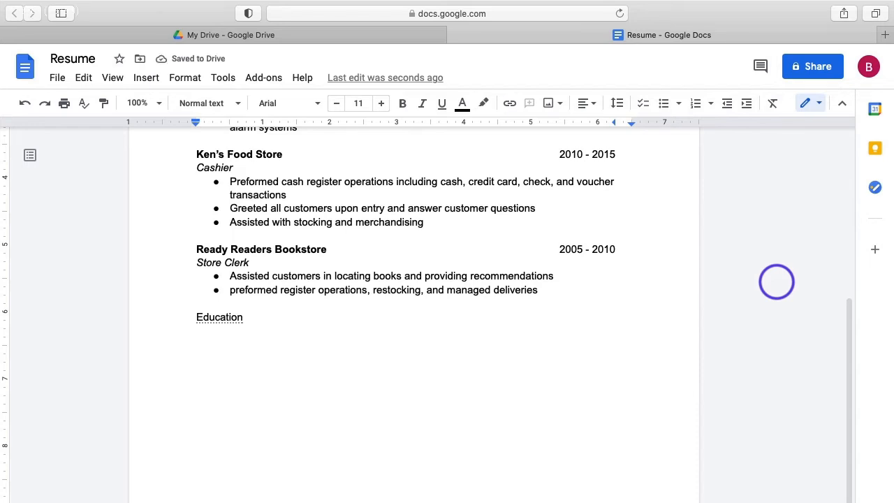
pyautogui.write('CCC')
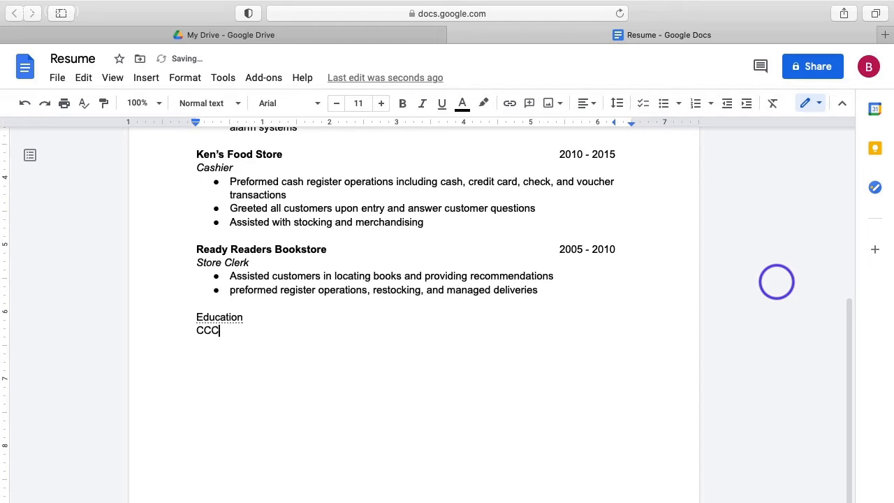
pyautogui.press('BackSpace')
pyautogui.write('BC Catonsville 2')
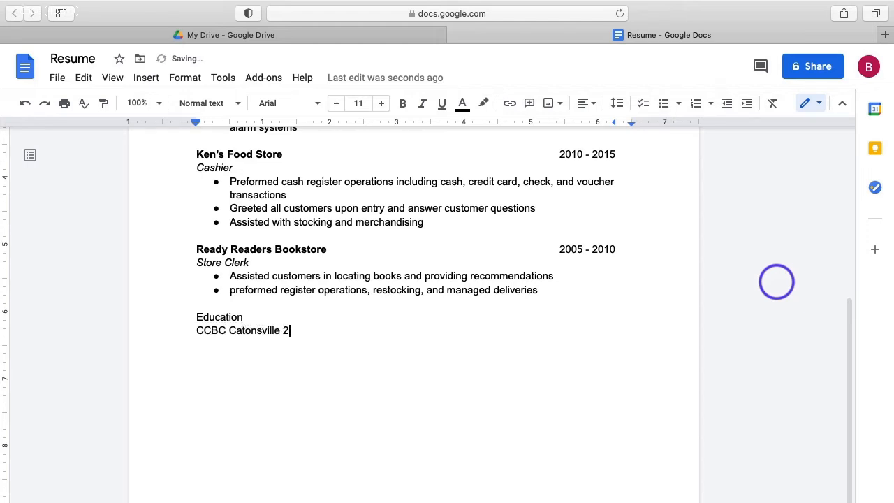
pyautogui.write('4 credits completed')
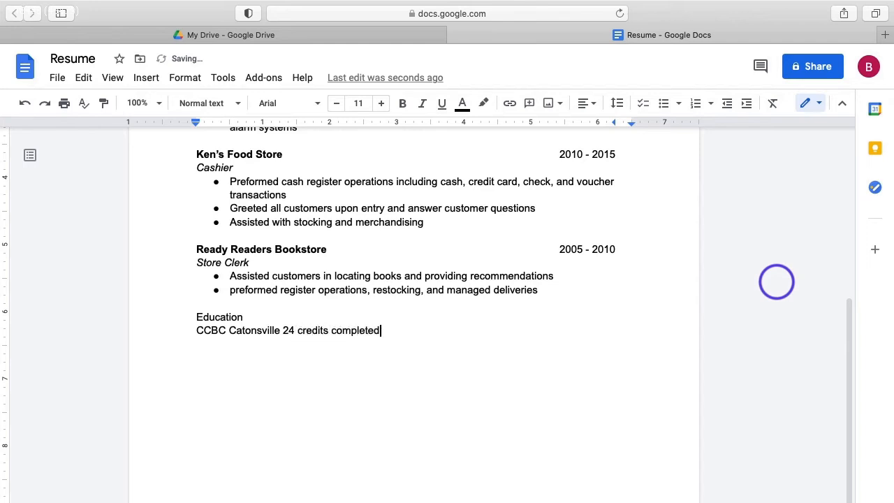
pyautogui.press('Return')
pyautogui.write('relevant coursework')
pyautogui.press('Return')
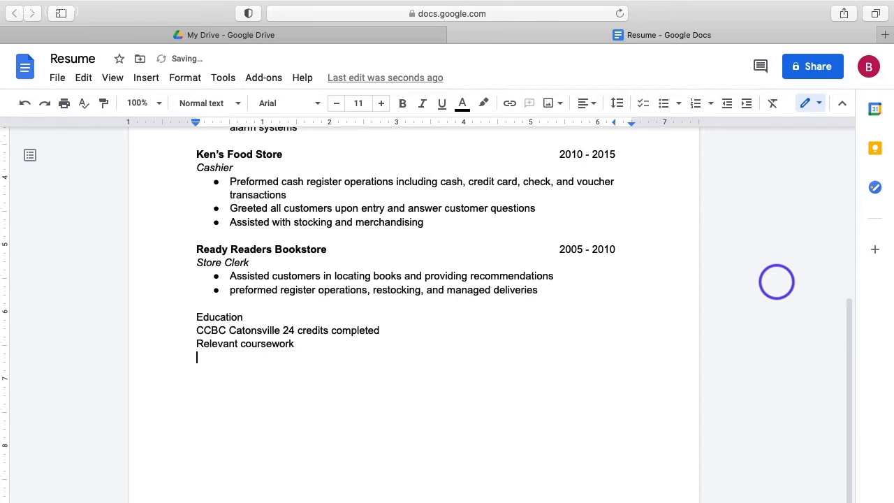
# List Fundamentals of Accounting, Intermediate Financial Accounting, Accounting Software and information; add blank line under Education.
pyautogui.write('Fundamentals of Accounting')
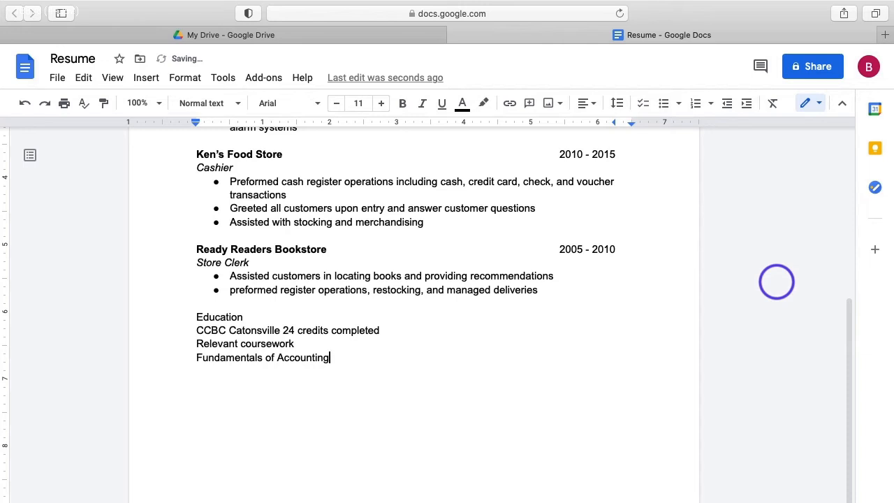
pyautogui.press('Return')
pyautogui.write('Intermediate Financial Accounting')
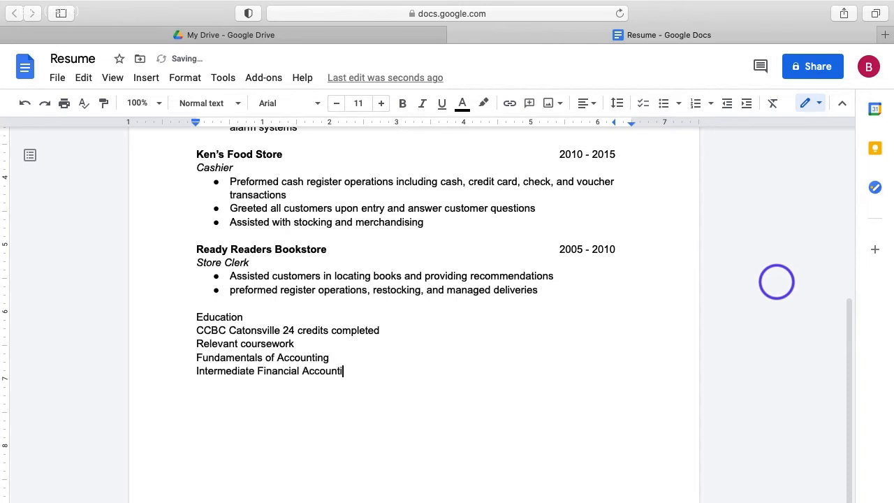
pyautogui.press('Return')
pyautogui.write('Accounting ')
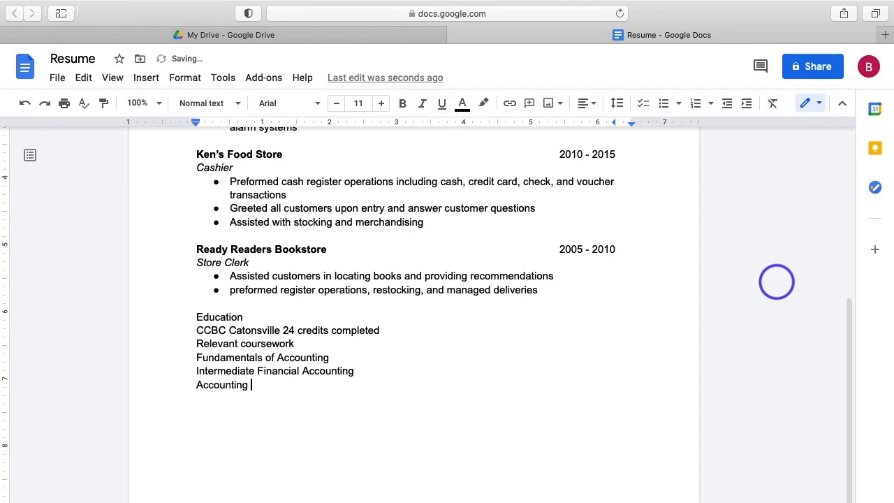
pyautogui.write('Software and information')
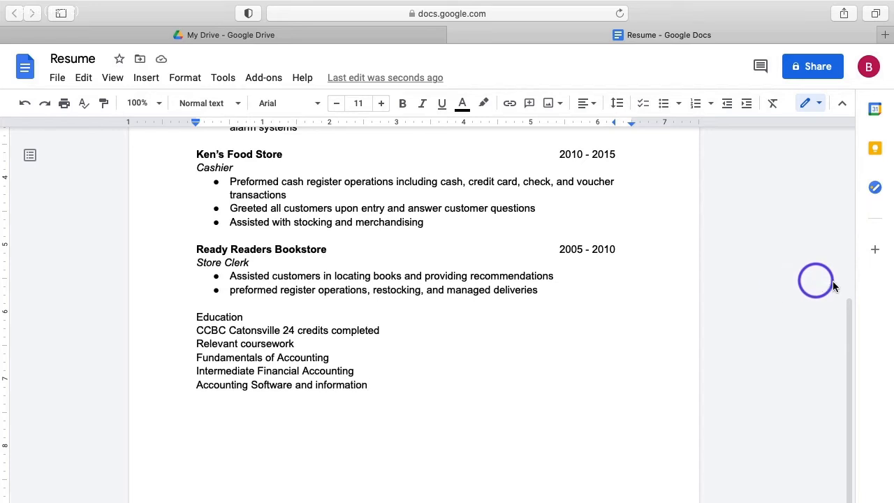
pyautogui.click(242, 318)
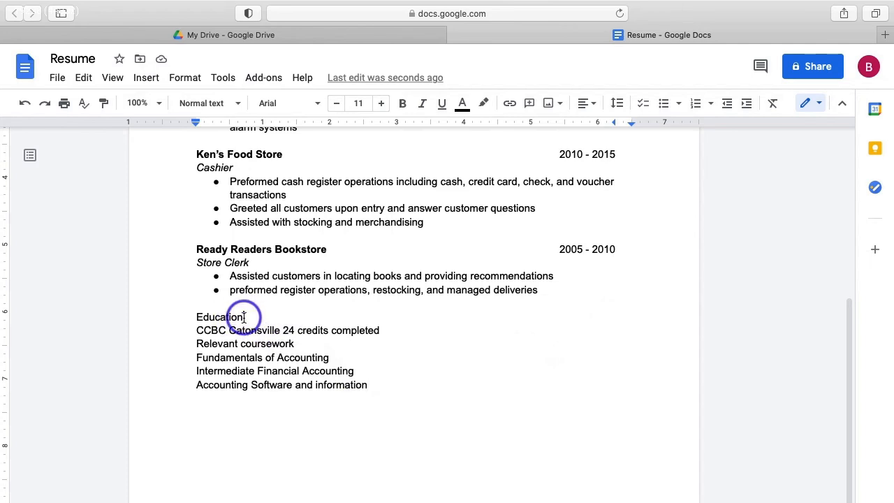
pyautogui.press('Return')
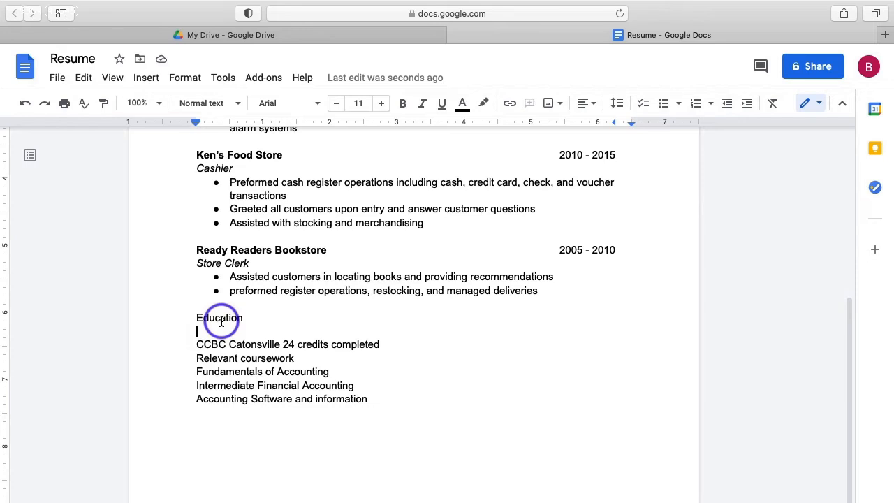
# Bold the Education heading and change it to UPPERCASE via Format > Text > Capitalization.
pyautogui.doubleClick(221, 318)
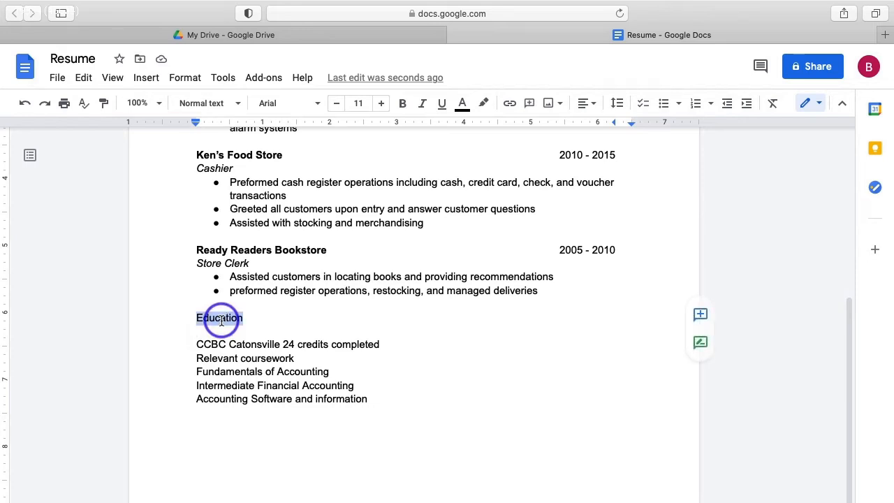
pyautogui.click(402, 105)
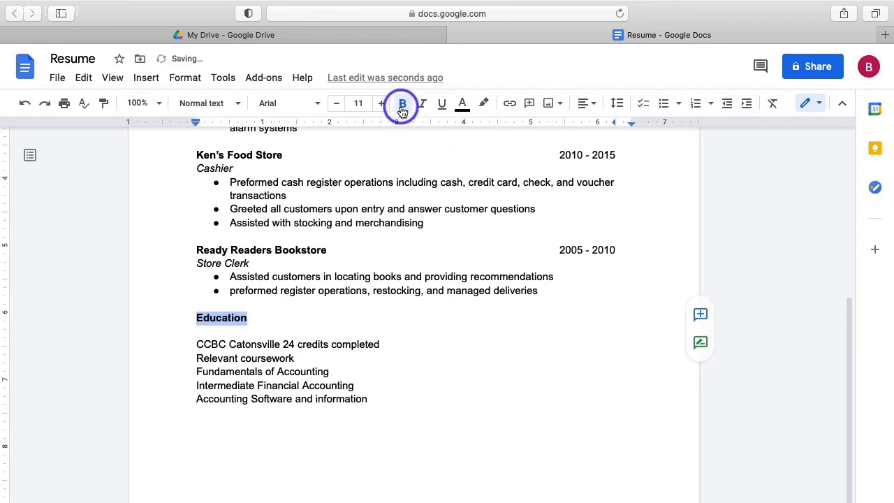
pyautogui.click(187, 82)
pyautogui.moveTo(199, 103)
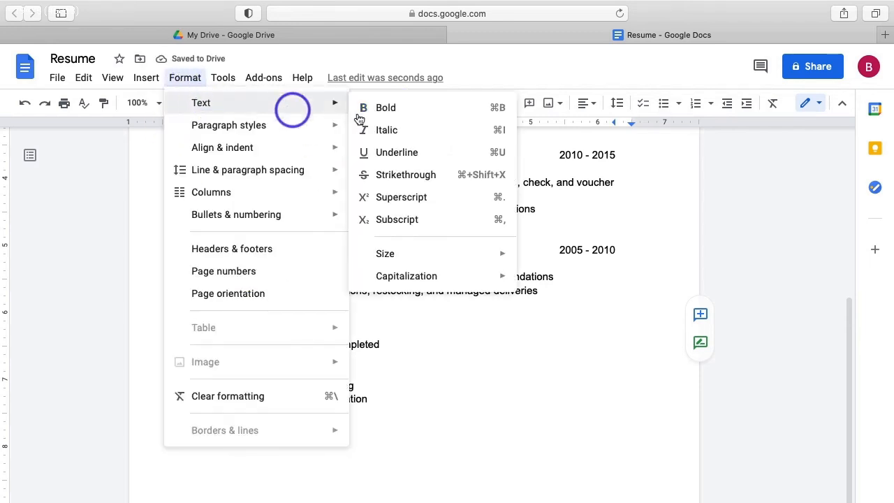
pyautogui.moveTo(423, 275)
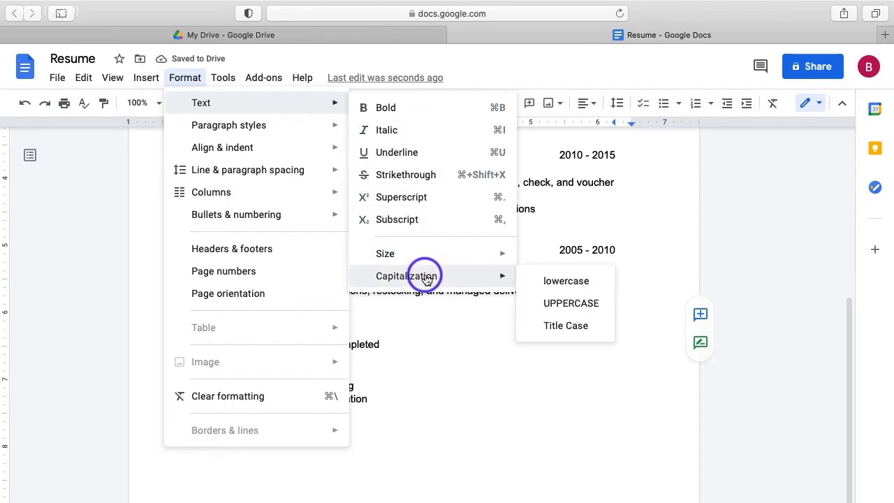
pyautogui.click(583, 308)
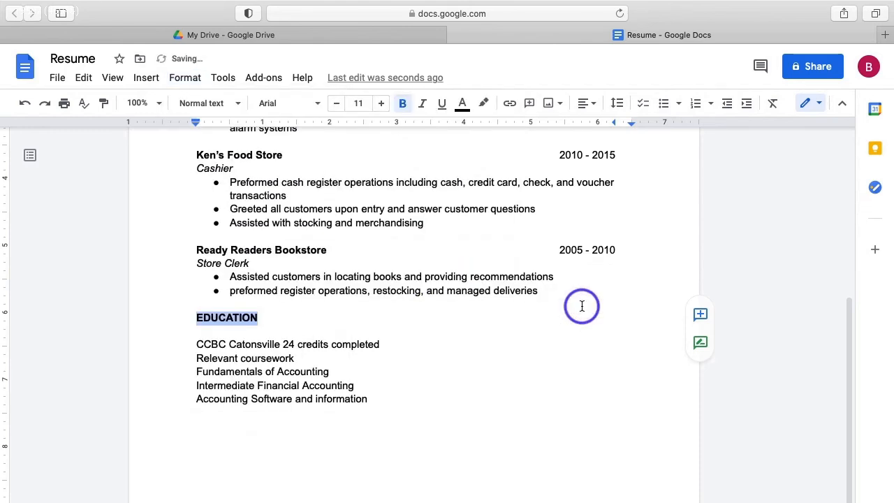
pyautogui.click(429, 350)
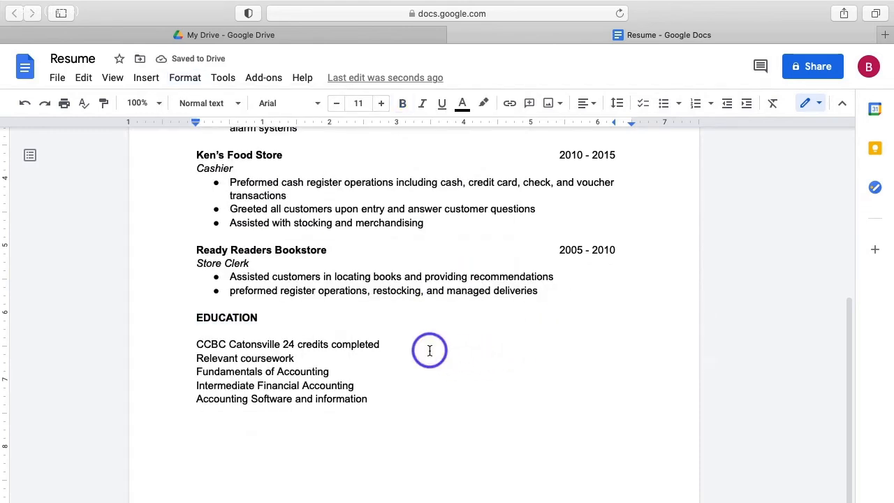
# Bold 'CCBC Catonsville' and italicize '24 credits completed', then select the three coursework lines.
pyautogui.click(198, 344)
pyautogui.moveTo(198, 343); pyautogui.dragTo(282, 345)
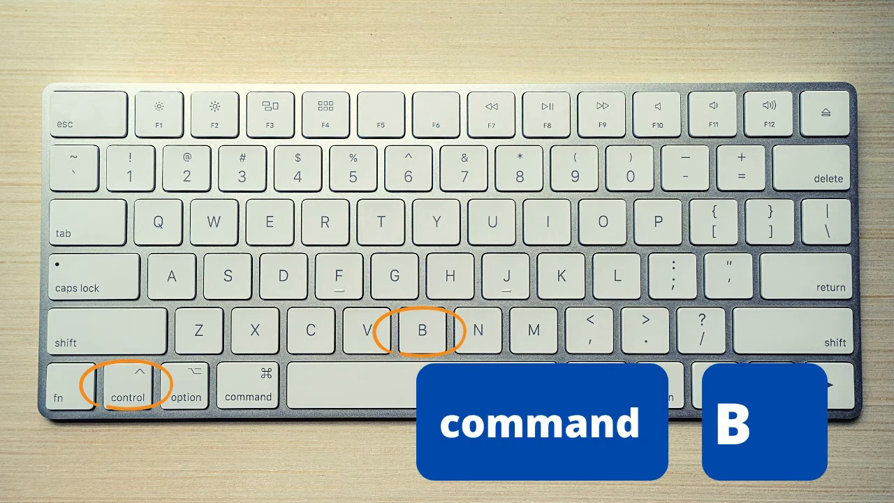
pyautogui.press('super+b')
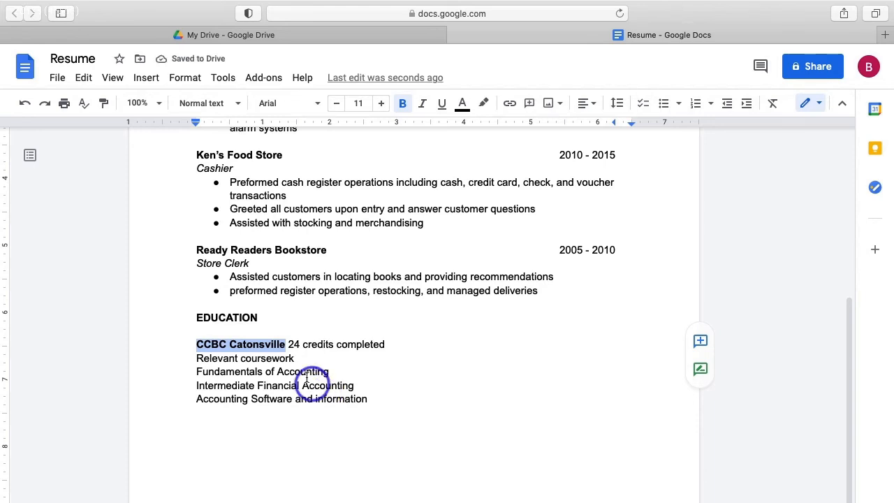
pyautogui.click(289, 345)
pyautogui.moveTo(289, 345); pyautogui.dragTo(446, 347)
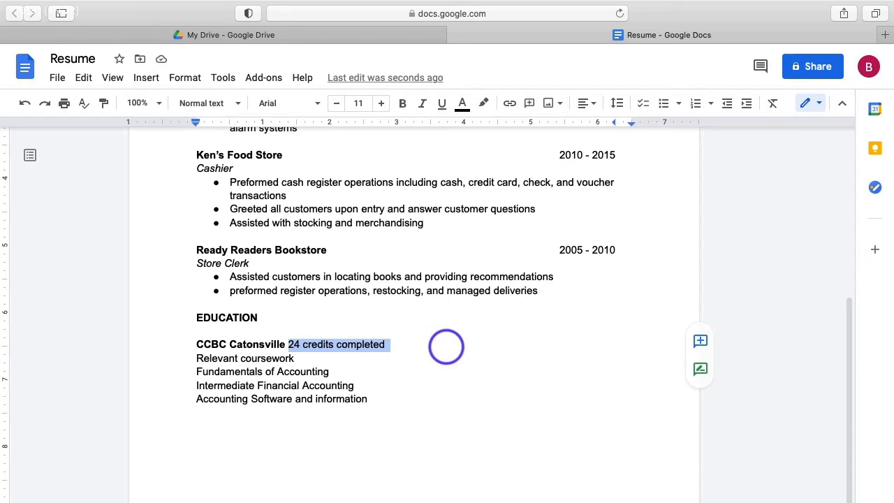
pyautogui.press('super+i')
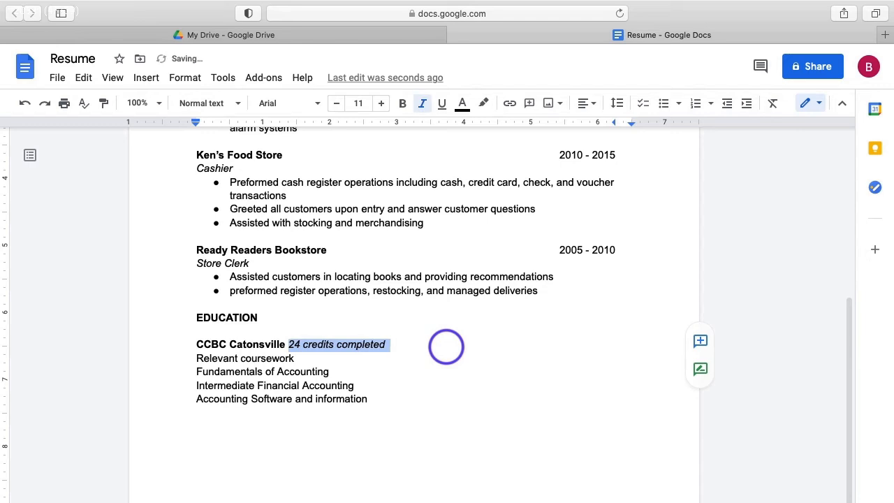
pyautogui.moveTo(377, 398); pyautogui.dragTo(196, 373)
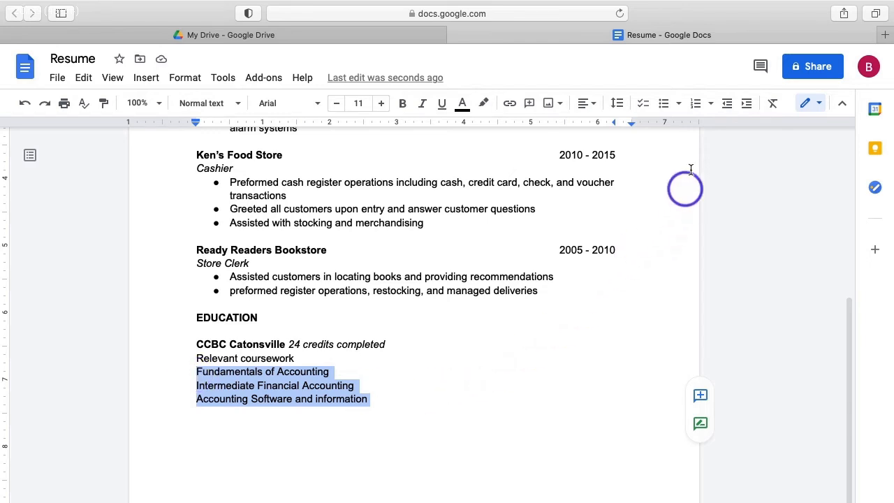
# Bullet the three coursework lines and switch their bullets to hollow circles.
pyautogui.click(664, 104)
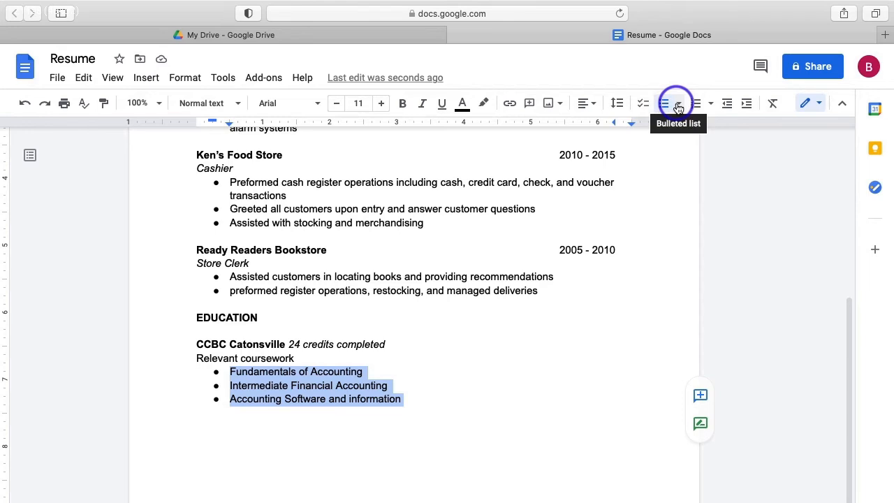
pyautogui.click(677, 105)
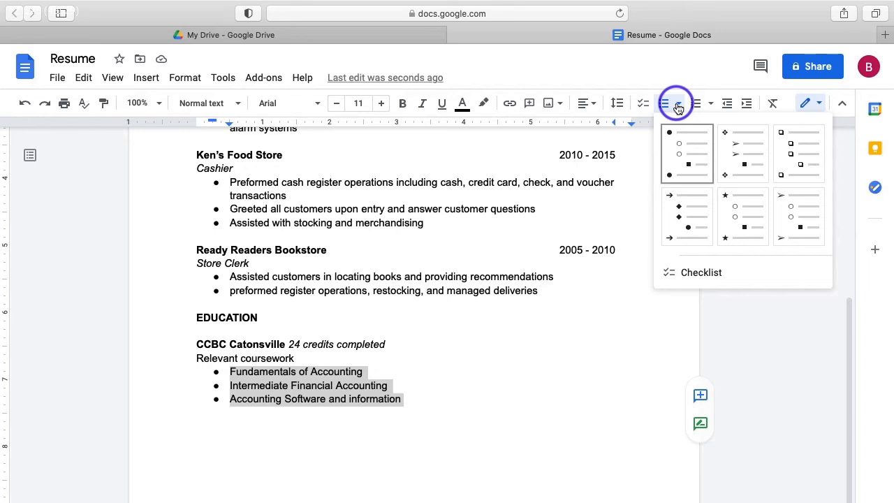
pyautogui.click(678, 104)
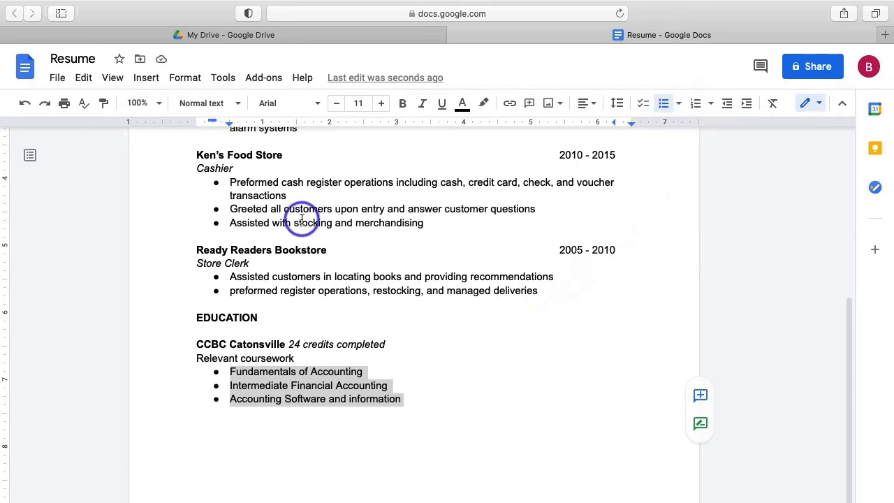
pyautogui.click(195, 81)
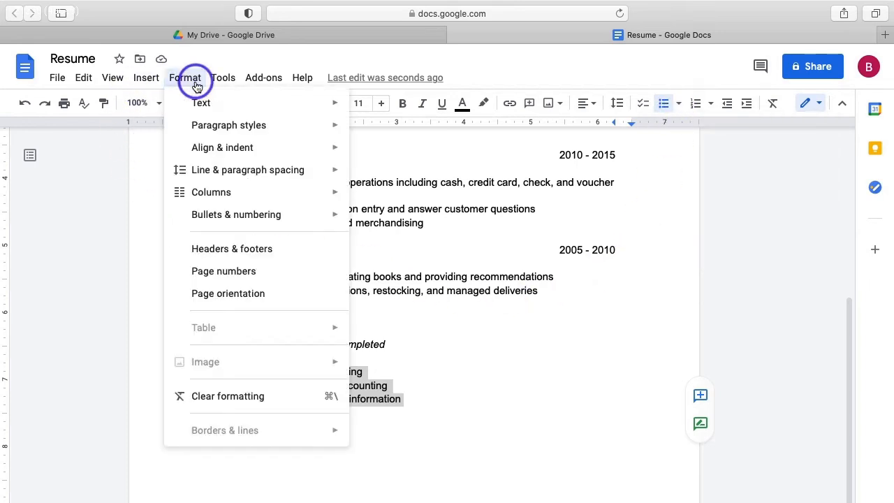
pyautogui.moveTo(266, 221)
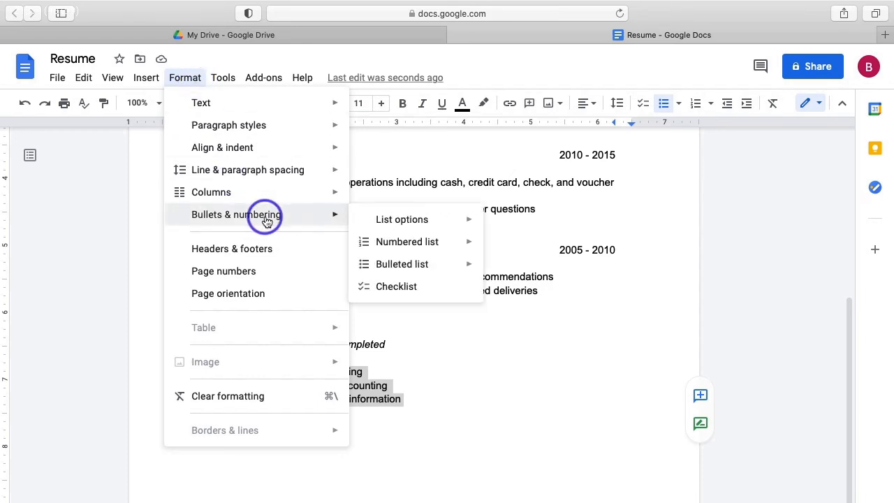
pyautogui.moveTo(415, 225)
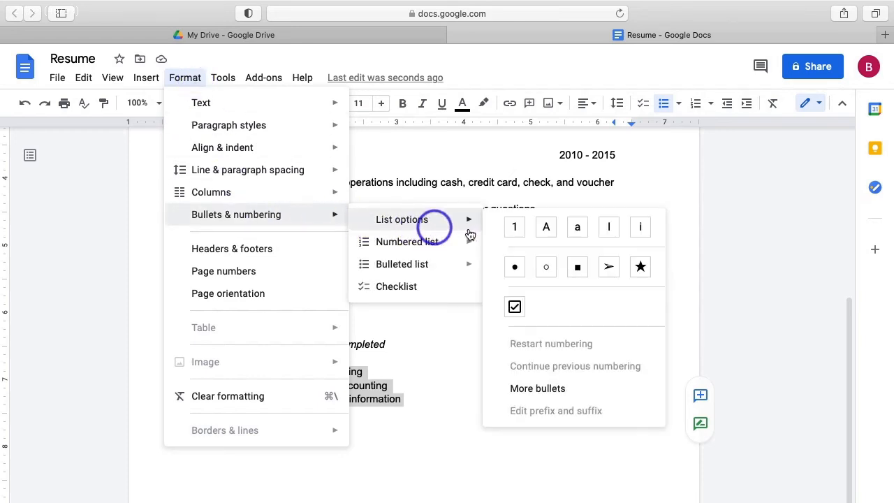
pyautogui.click(547, 270)
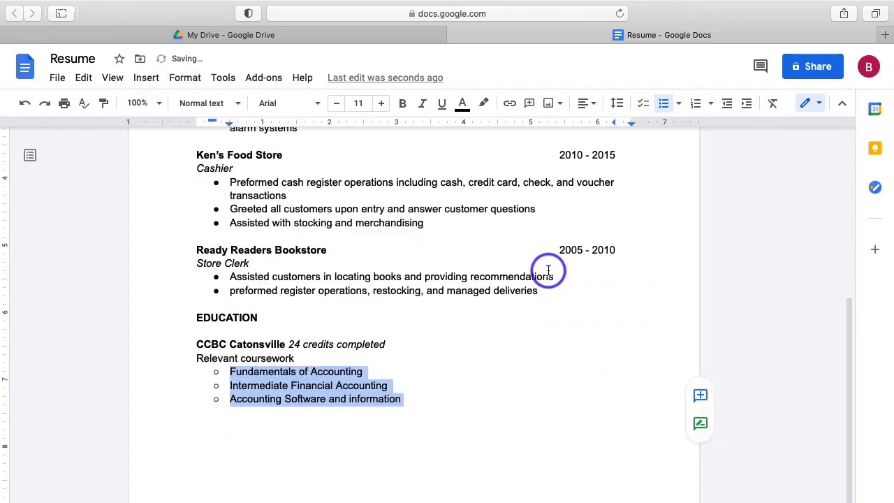
pyautogui.click(422, 390)
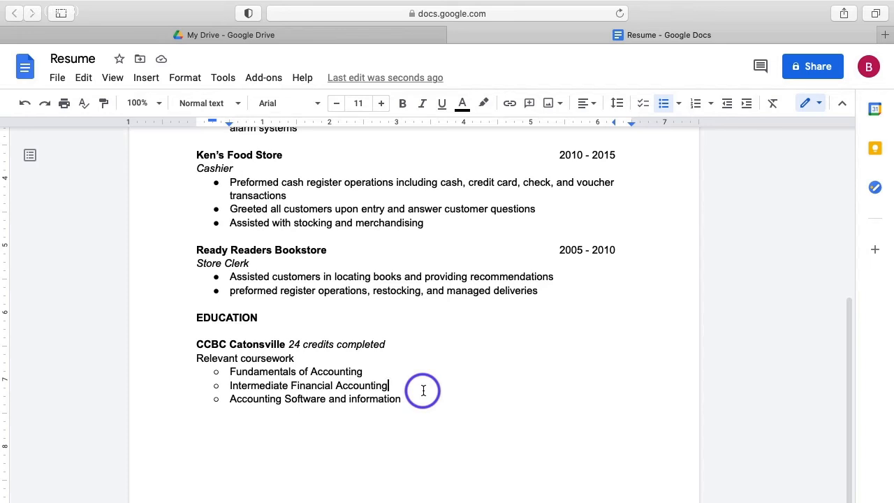
pyautogui.click(197, 358)
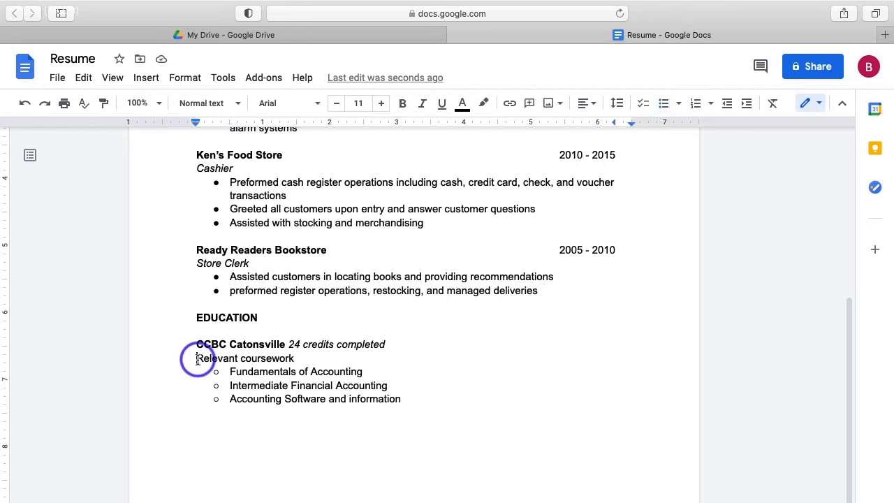
pyautogui.press('Delete')
pyautogui.write('r')
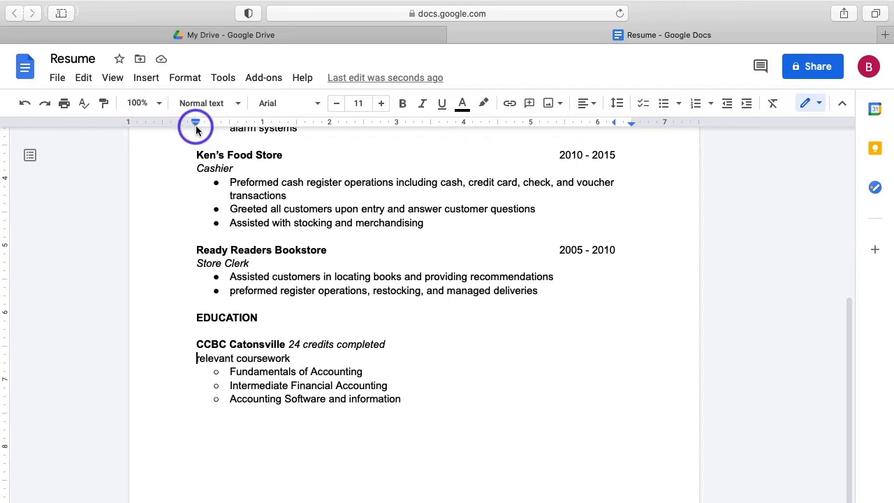
pyautogui.moveTo(196, 129); pyautogui.dragTo(196, 126)
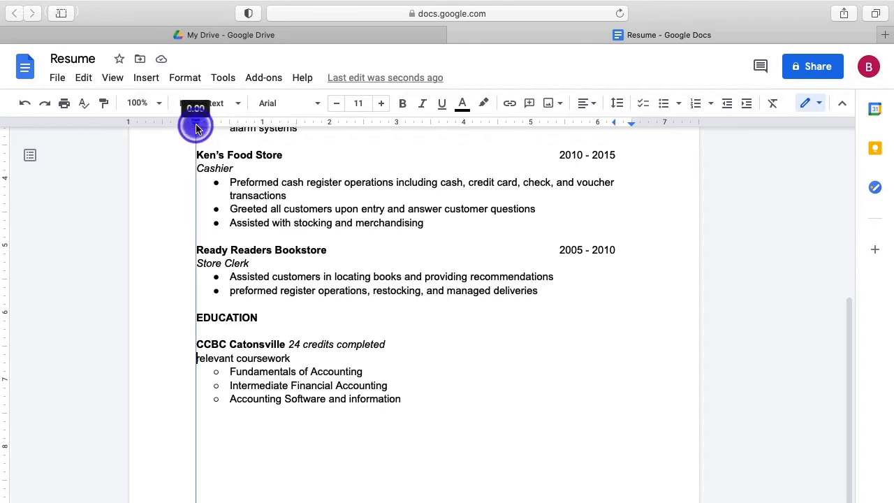
pyautogui.moveTo(195, 129); pyautogui.dragTo(205, 128)
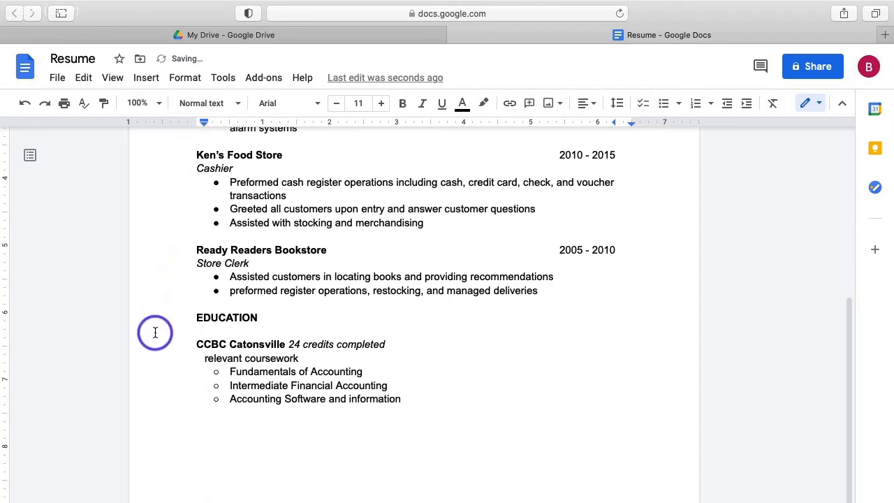
pyautogui.click(477, 358)
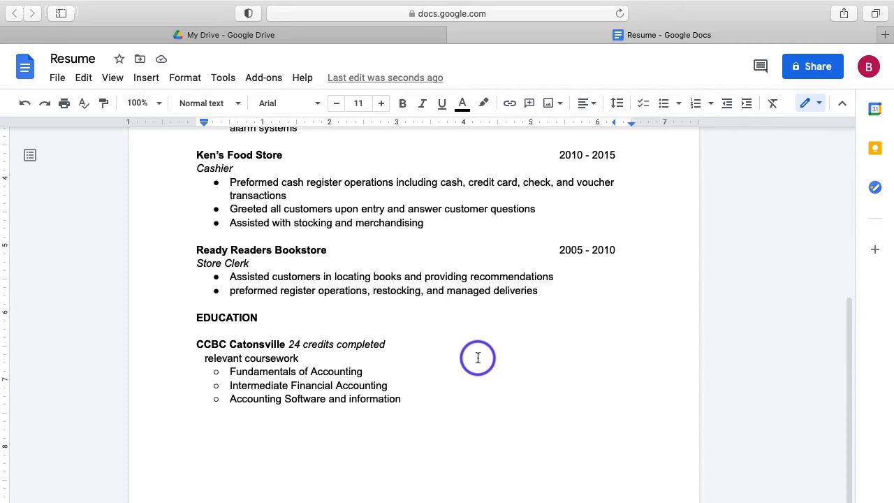
pyautogui.click(407, 400)
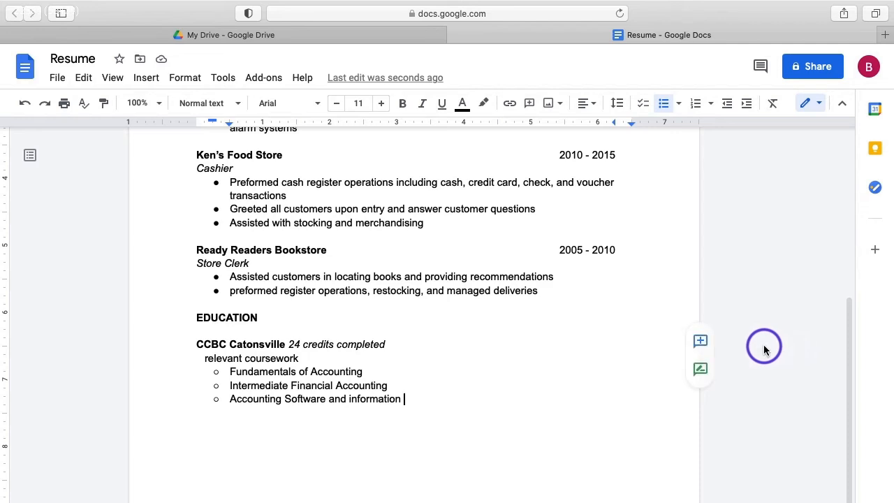
# Add a bold AWARDS heading on a new unbulleted line below the coursework list.
pyautogui.press('Return')
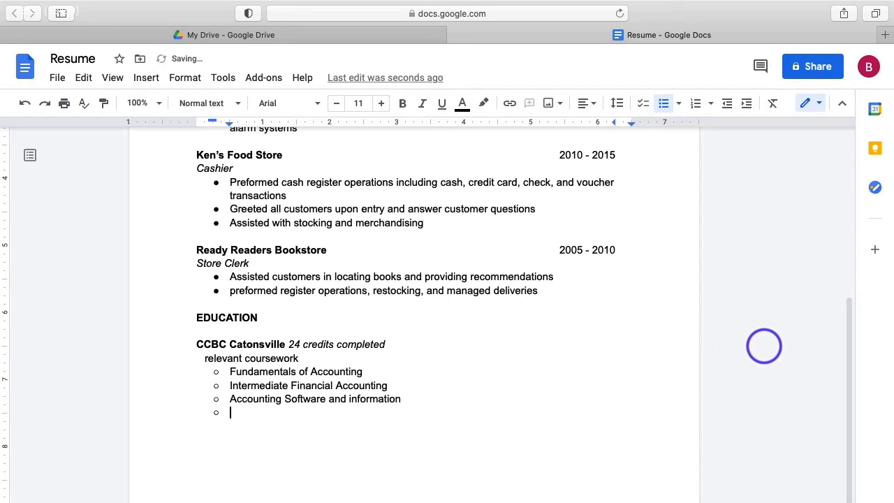
pyautogui.press('BackSpace')
pyautogui.press('BackSpace')
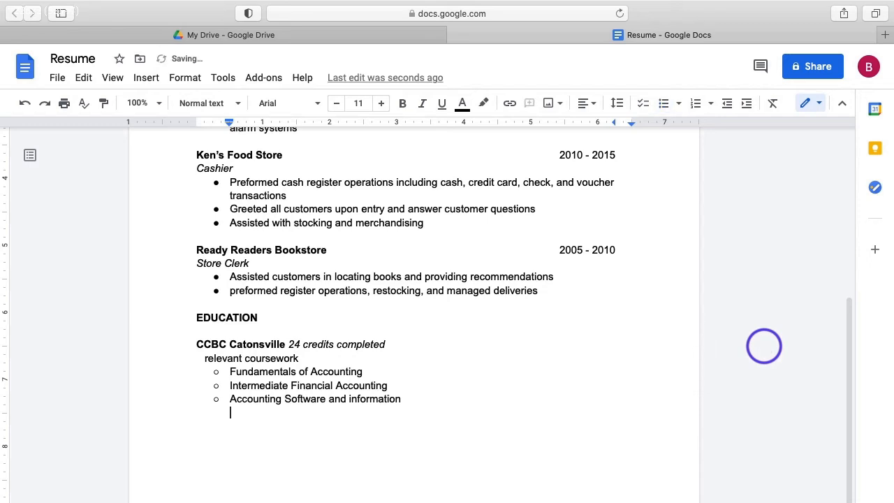
pyautogui.press('Return')
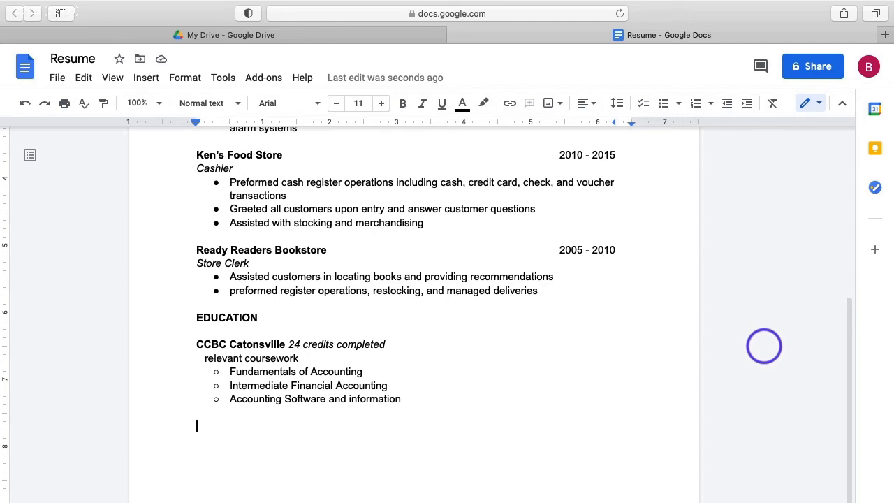
pyautogui.press('super+b')
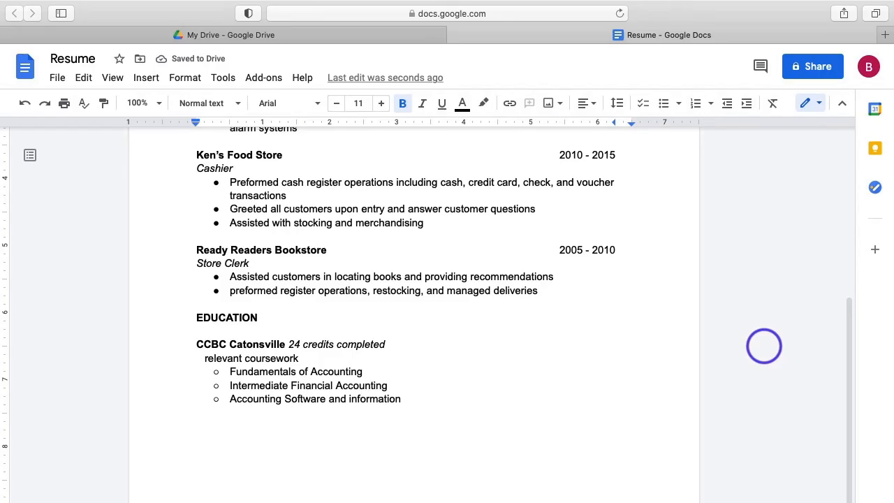
pyautogui.write('AWAR')
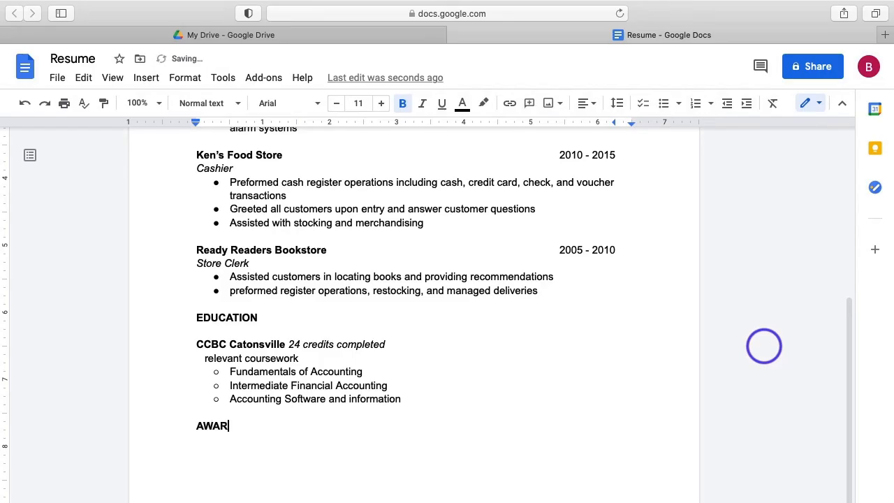
pyautogui.write('DS')
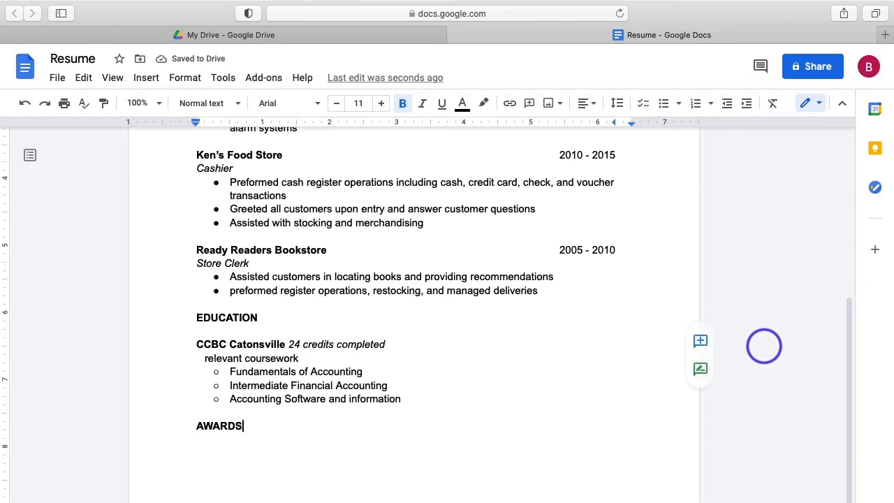
pyautogui.press('super+b')
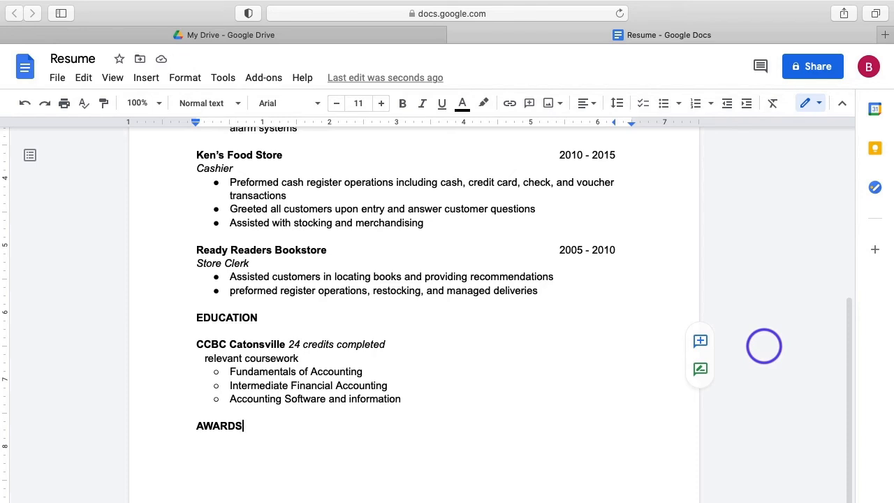
# Under AWARDS, enter 'Ken's Food Store Employee of the Month' and 'May 2012, January 2013, November 2014' on separate lines.
pyautogui.press('Return')
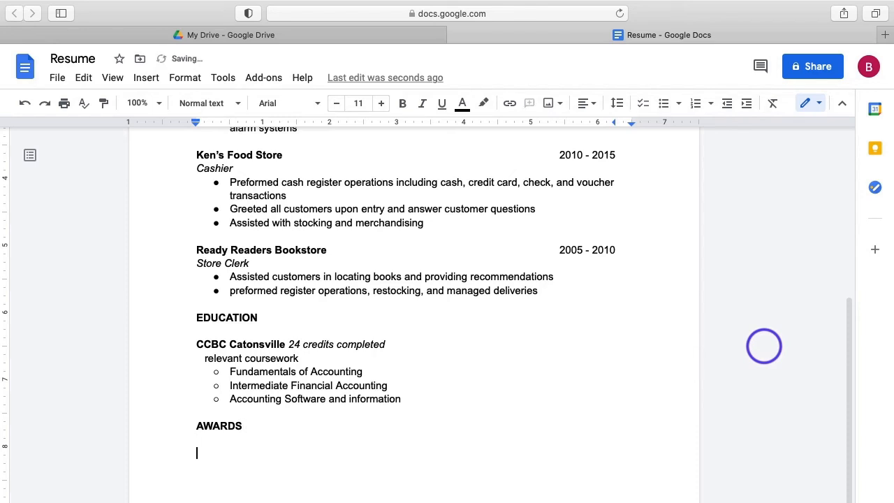
pyautogui.write("Ken's Food Store")
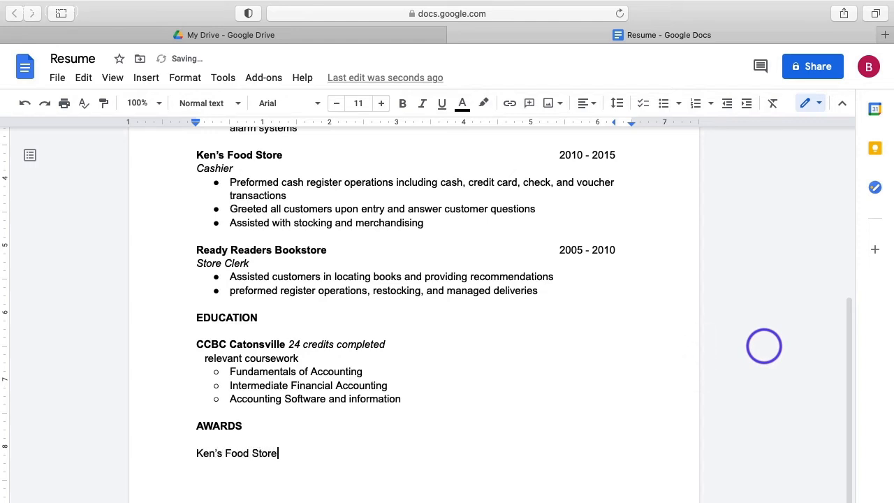
pyautogui.write(' Employee of the Month')
pyautogui.press('Return')
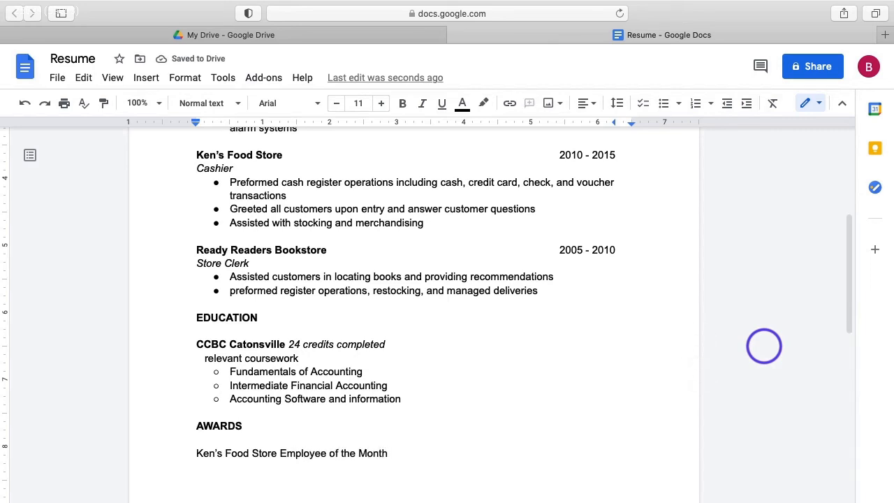
pyautogui.write('May 2012,')
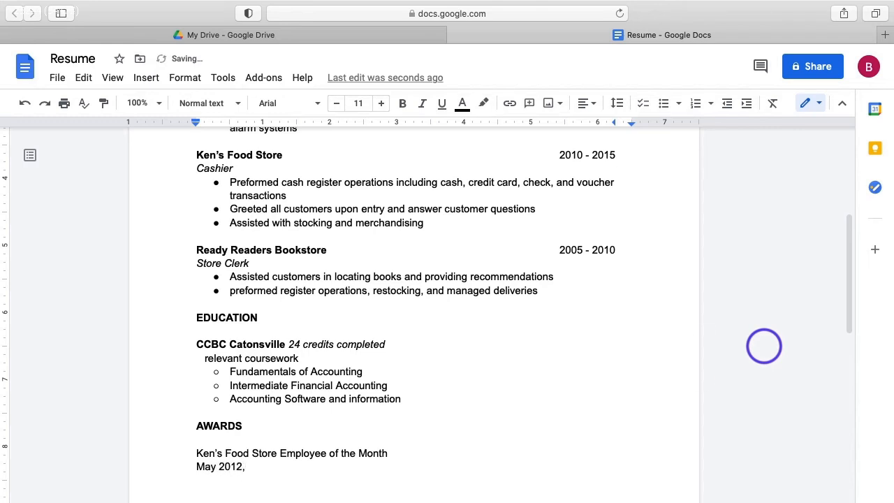
pyautogui.write(' January 2013, No')
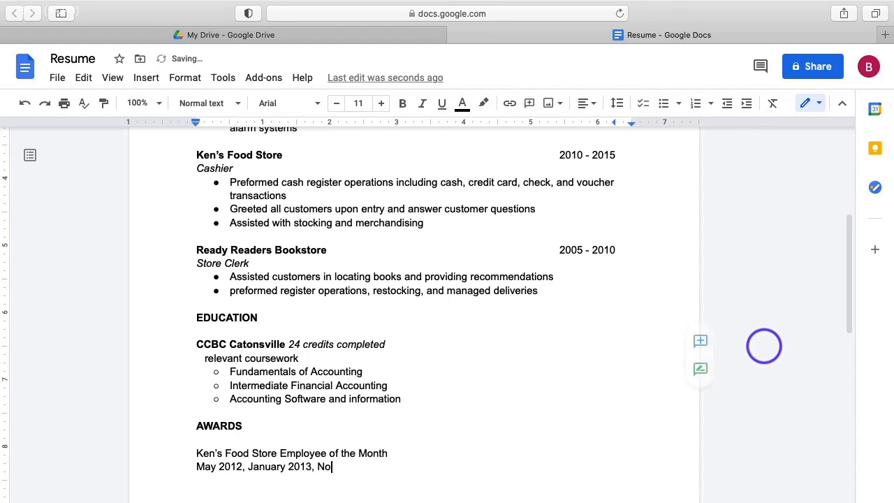
pyautogui.write('vember 2014')
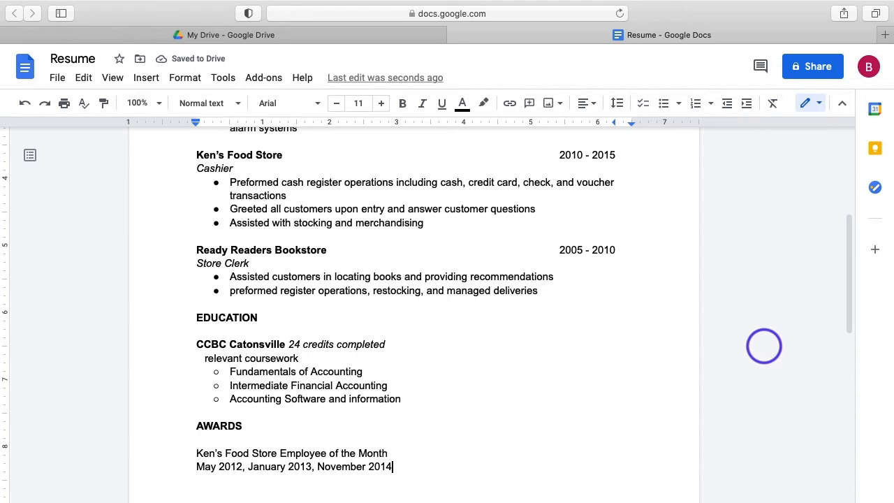
pyautogui.scroll(-5, 588, 355)
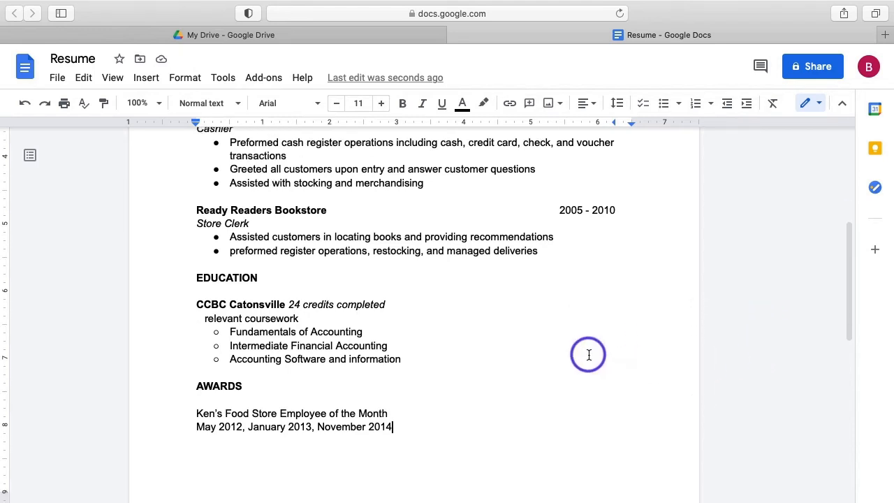
pyautogui.scroll(5, 588, 355)
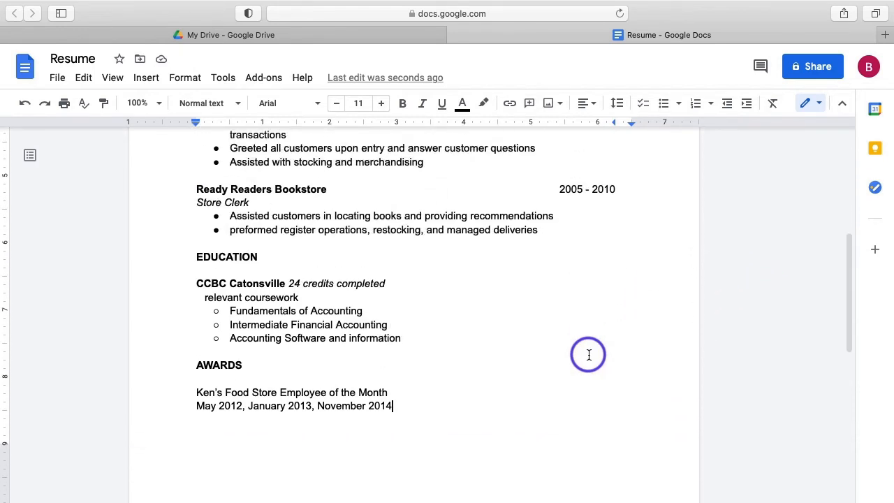
pyautogui.scroll(10, 588, 355)
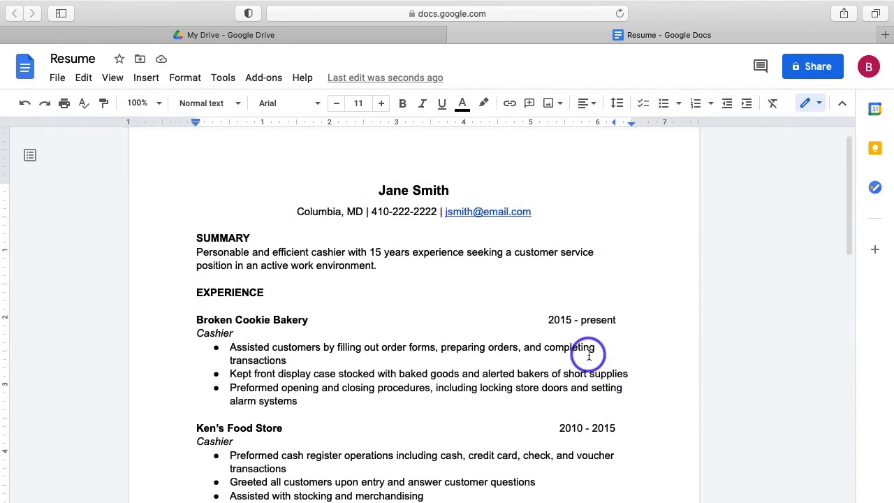
pyautogui.scroll(1, 588, 354)
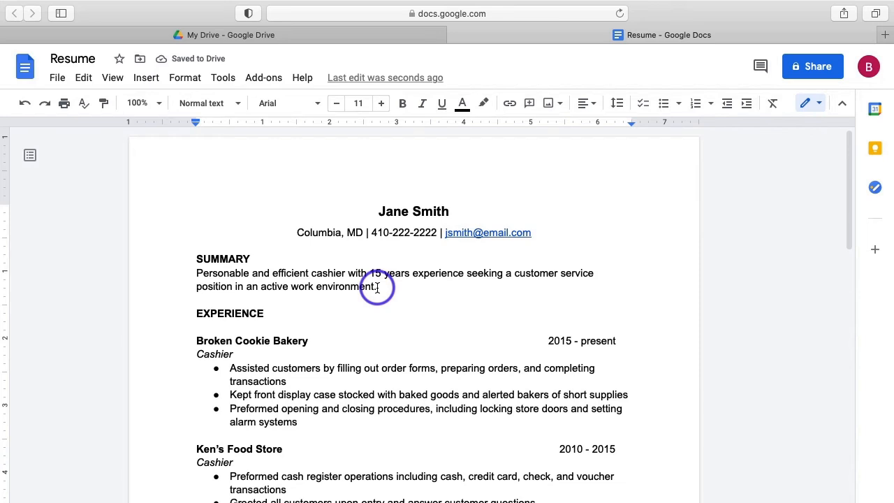
# Insert a horizontal line after the Summary paragraph and delete the empty lines below it.
pyautogui.click(148, 78)
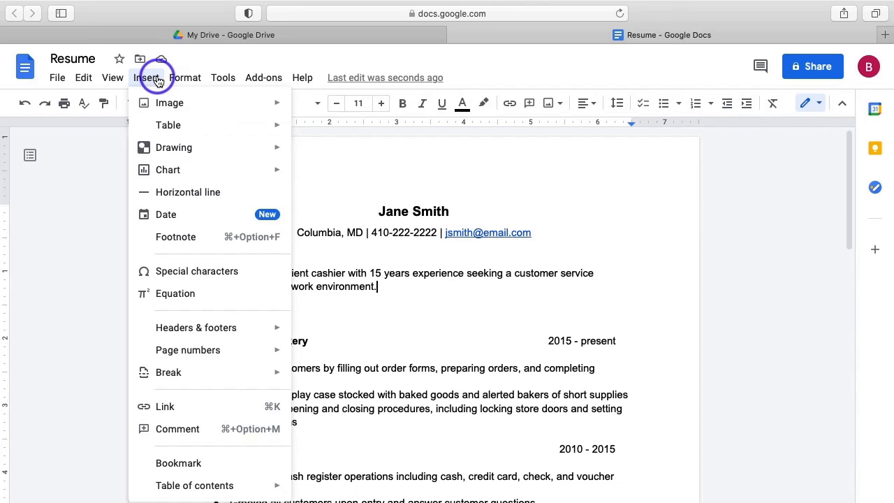
pyautogui.click(192, 191)
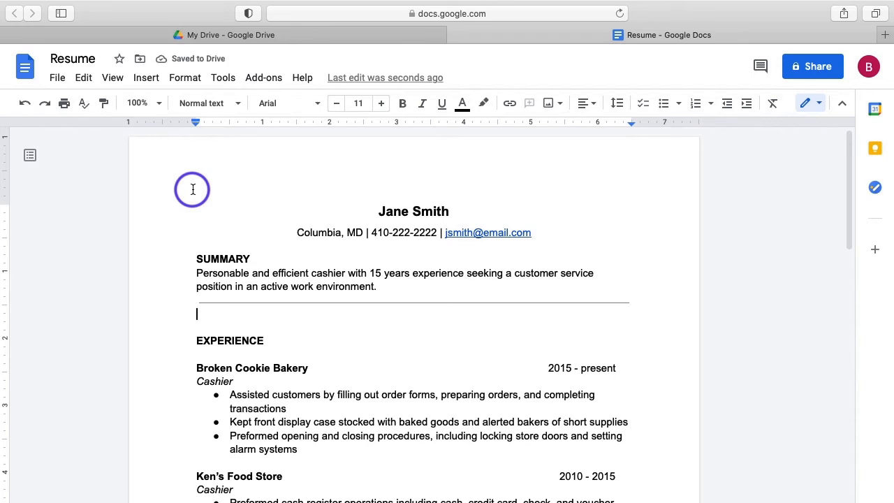
pyautogui.press('BackSpace')
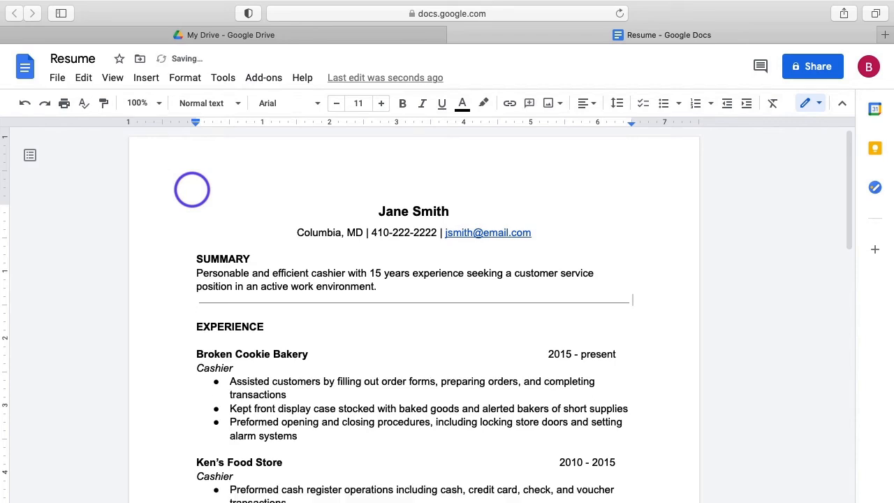
pyautogui.click(211, 313)
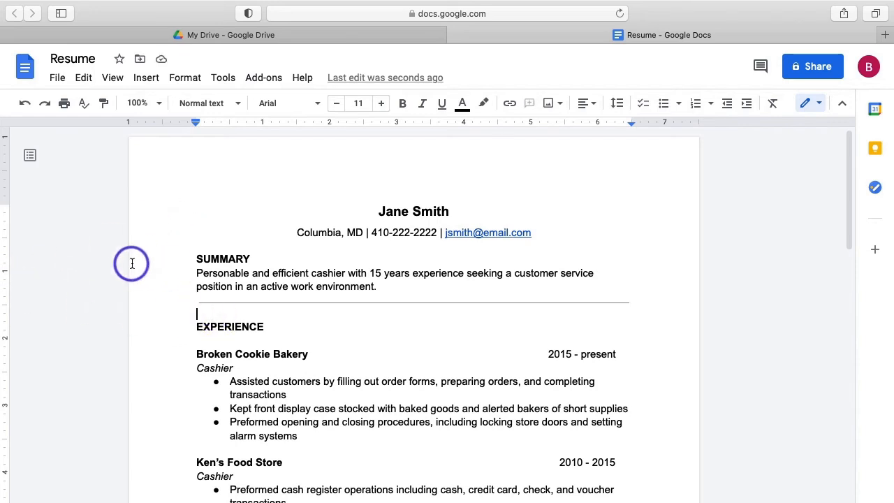
pyautogui.press('BackSpace')
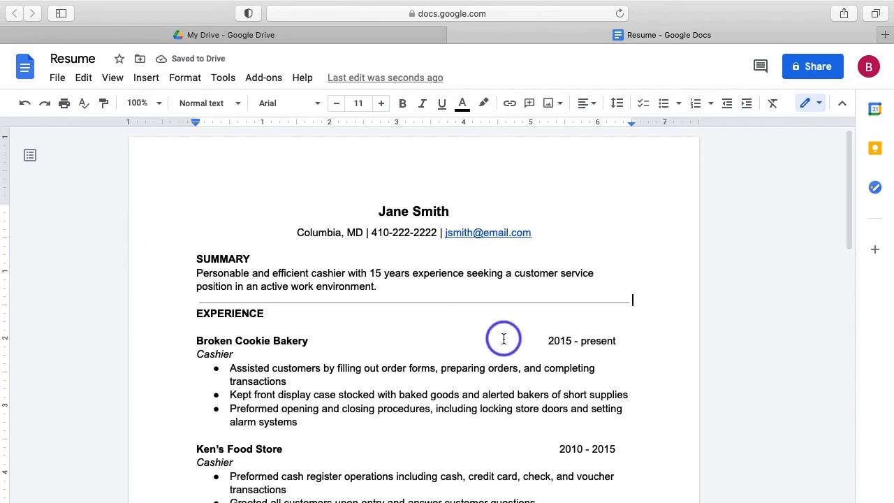
# Insert a horizontal line at the end of the last 'deliveries' bookstore bullet.
pyautogui.scroll(-3, 504, 338)
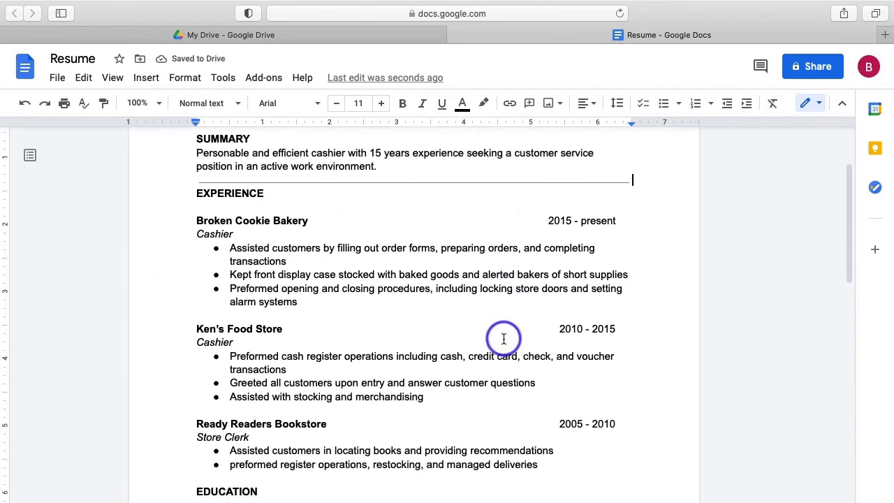
pyautogui.scroll(-3, 504, 339)
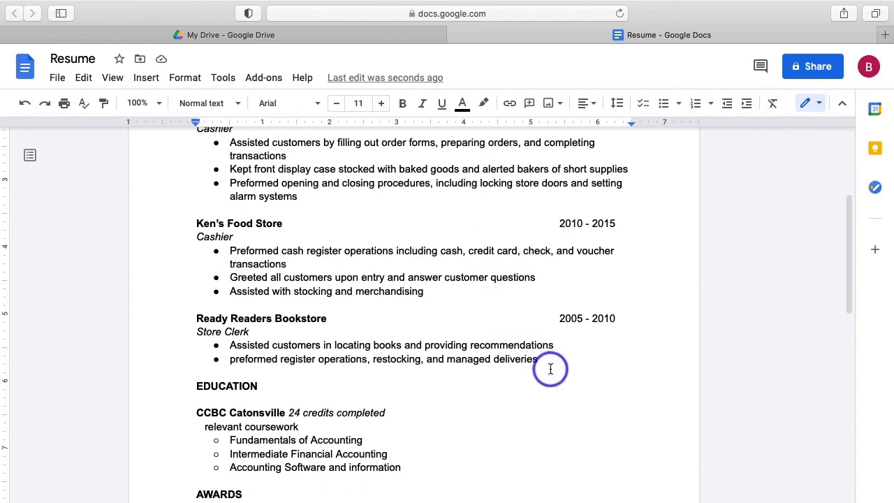
pyautogui.click(541, 360)
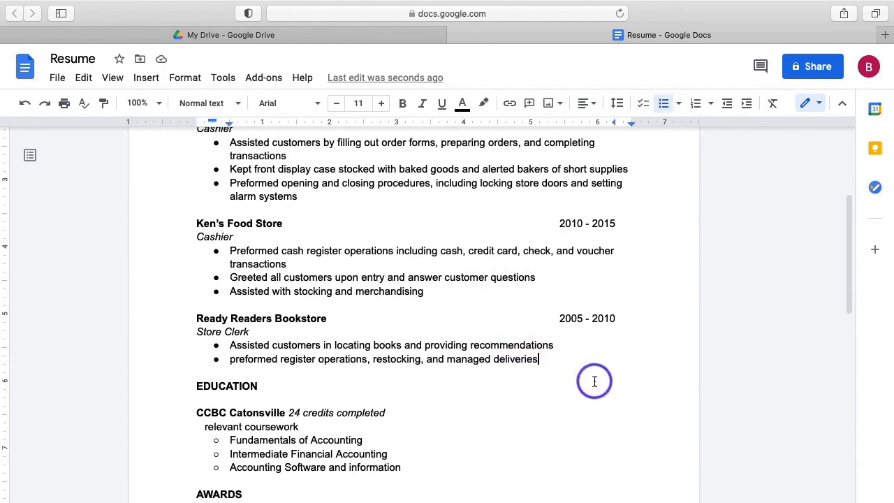
pyautogui.click(147, 78)
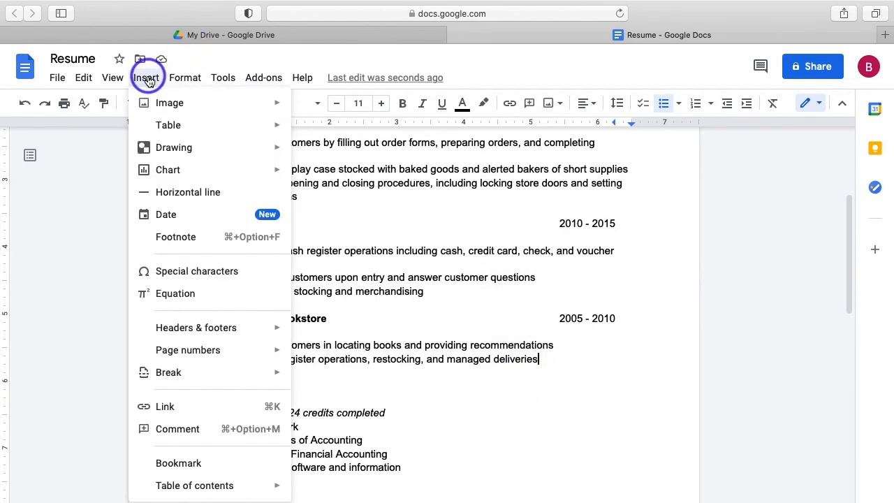
pyautogui.click(200, 194)
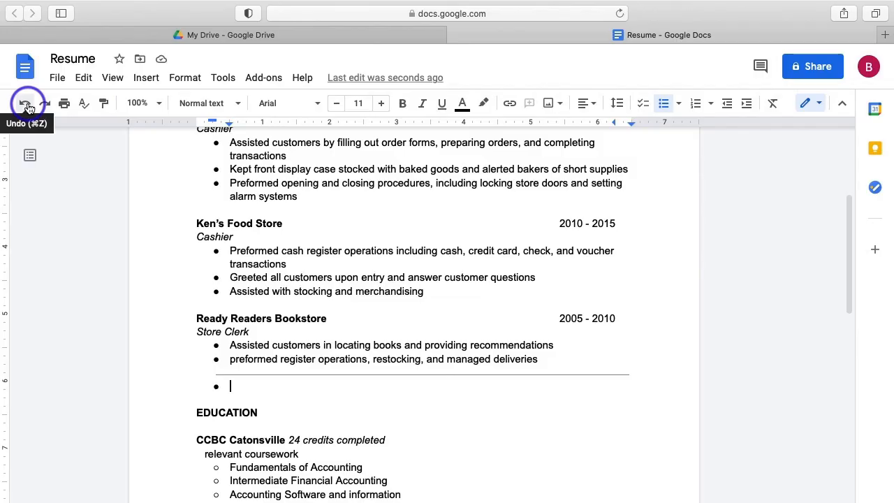
# Undo the horizontal line inserted inside the bulleted list.
pyautogui.click(26, 104)
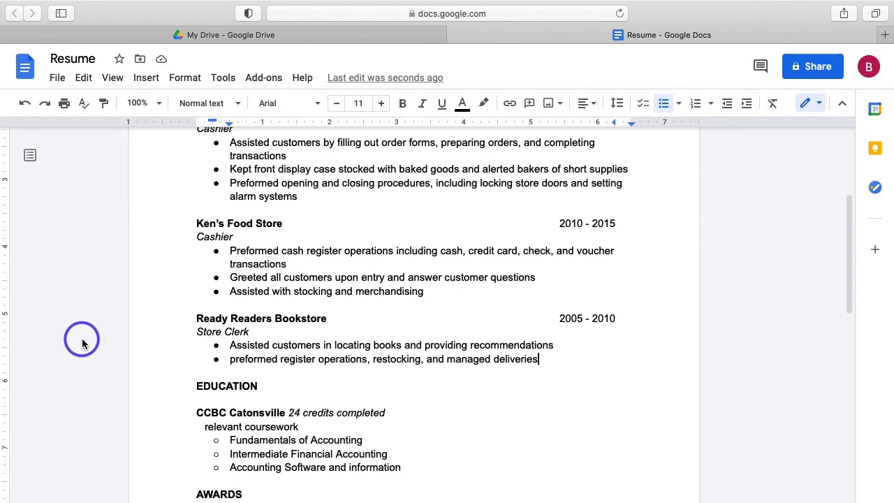
# Put a horizontal rule on an unbulleted line above EDUCATION and remove the surrounding blank lines.
pyautogui.press('Return')
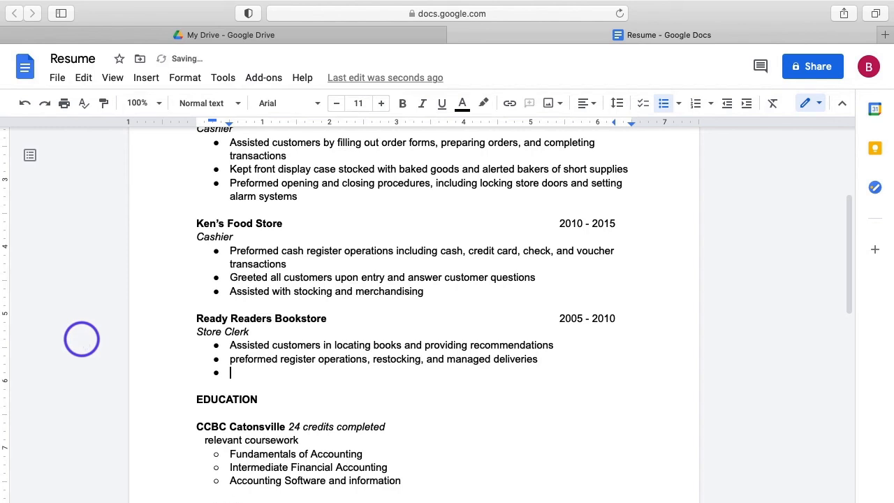
pyautogui.press('BackSpace')
pyautogui.press('BackSpace')
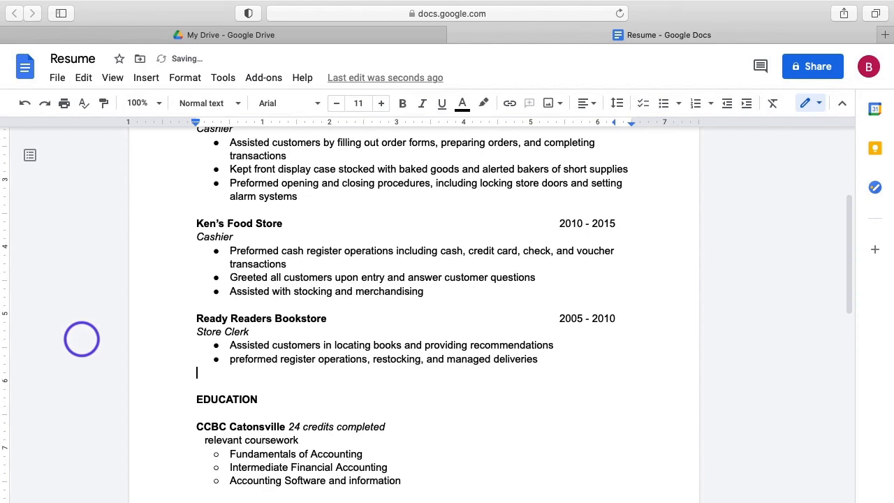
pyautogui.click(151, 80)
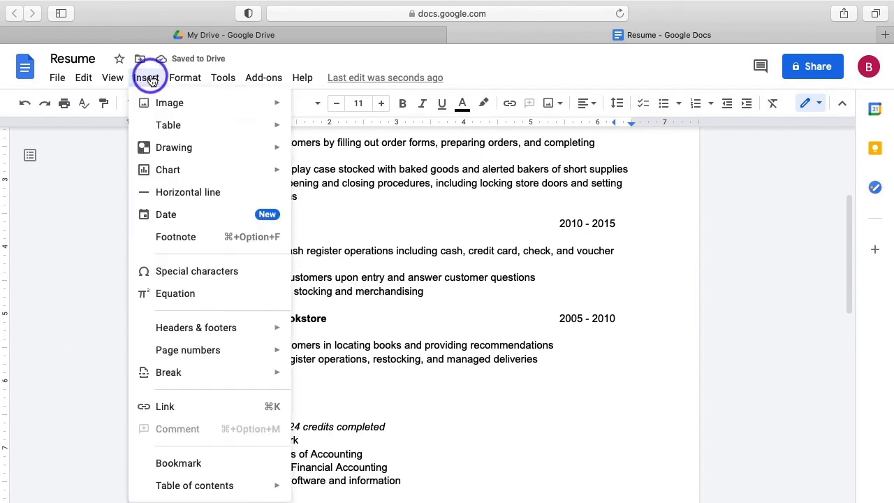
pyautogui.click(187, 194)
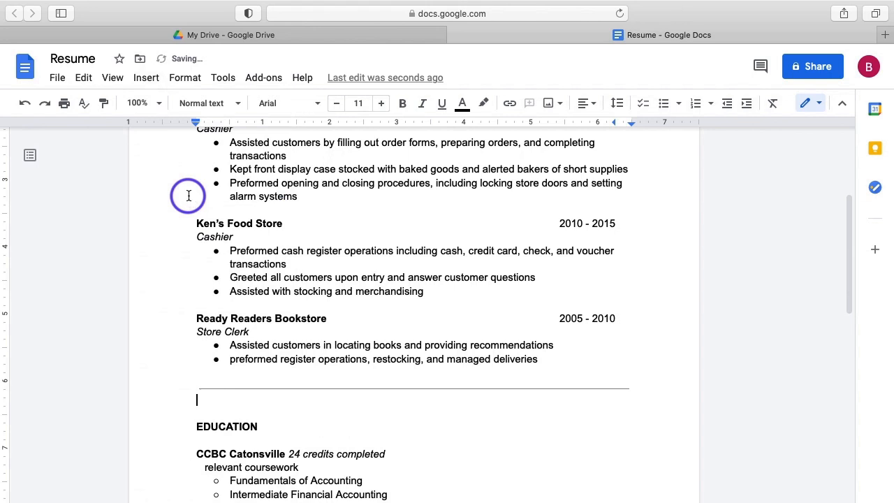
pyautogui.press('BackSpace')
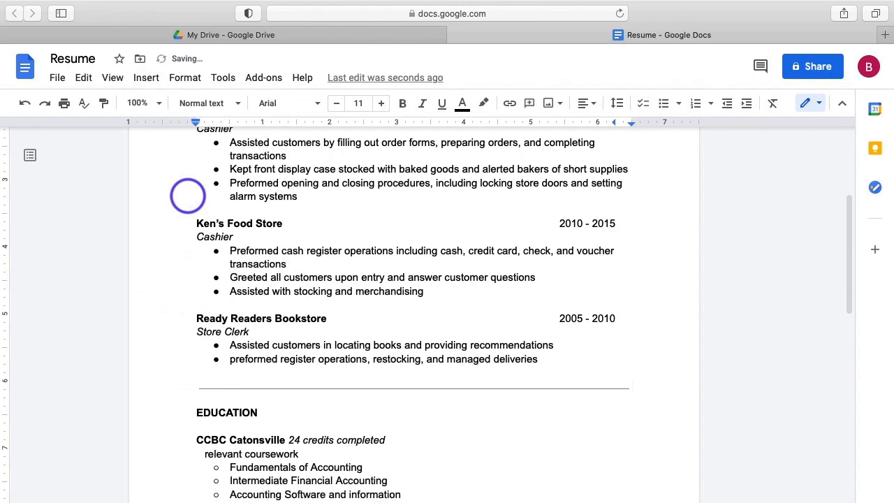
pyautogui.click(200, 398)
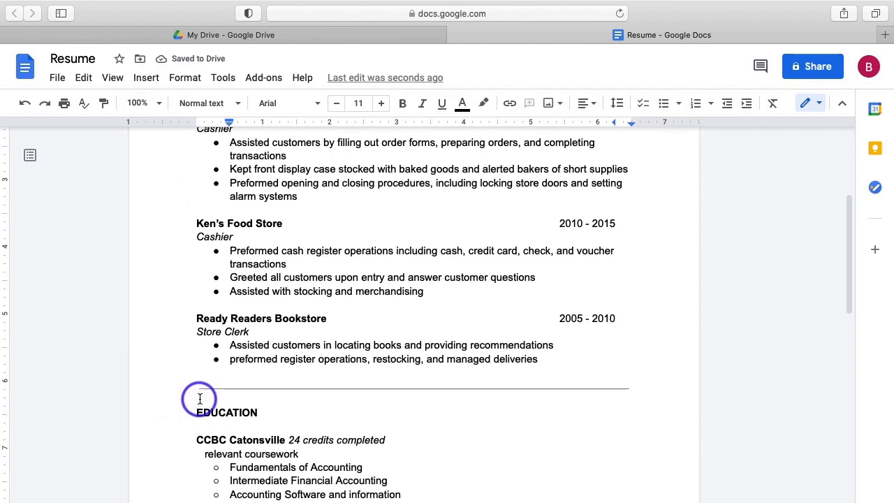
pyautogui.press('BackSpace')
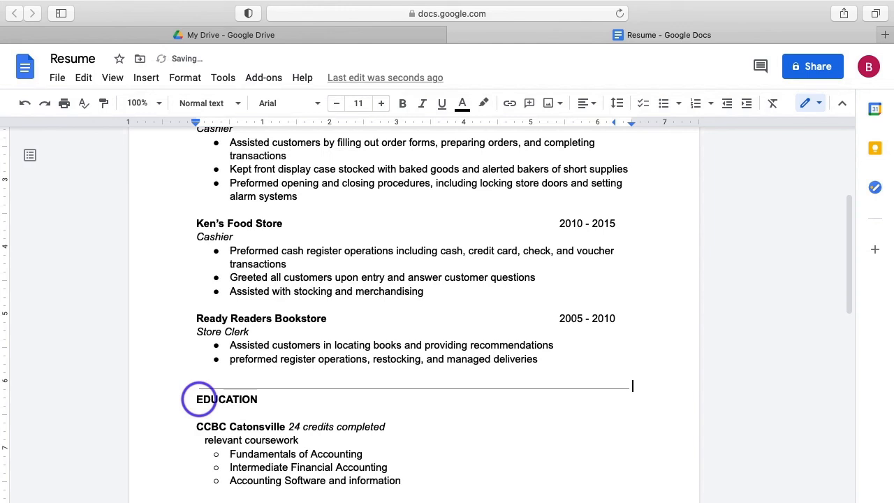
pyautogui.click(499, 437)
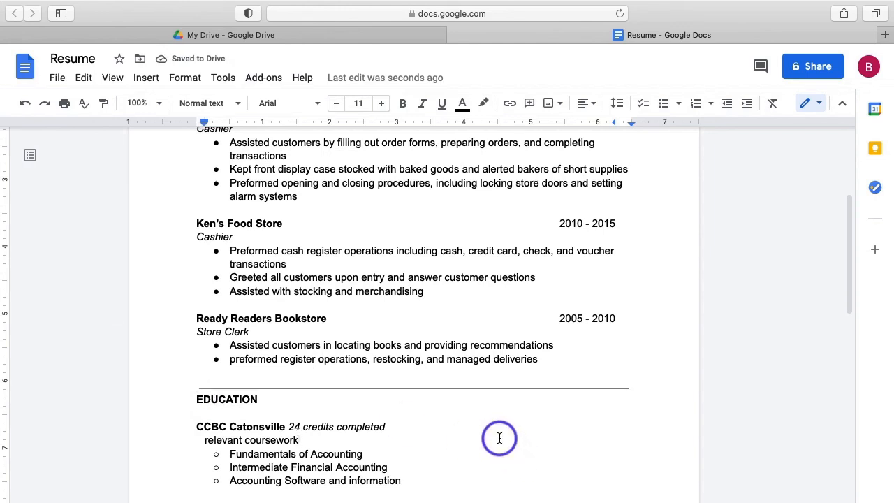
# Format the EDUCATION through AWARDS text as two columns and remove the gap before AWARDS.
pyautogui.scroll(5, 500, 437)
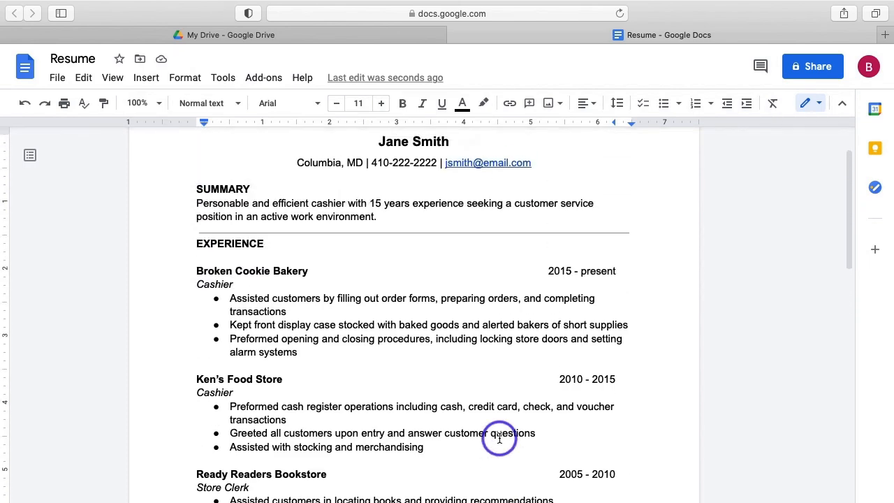
pyautogui.scroll(-8, 499, 437)
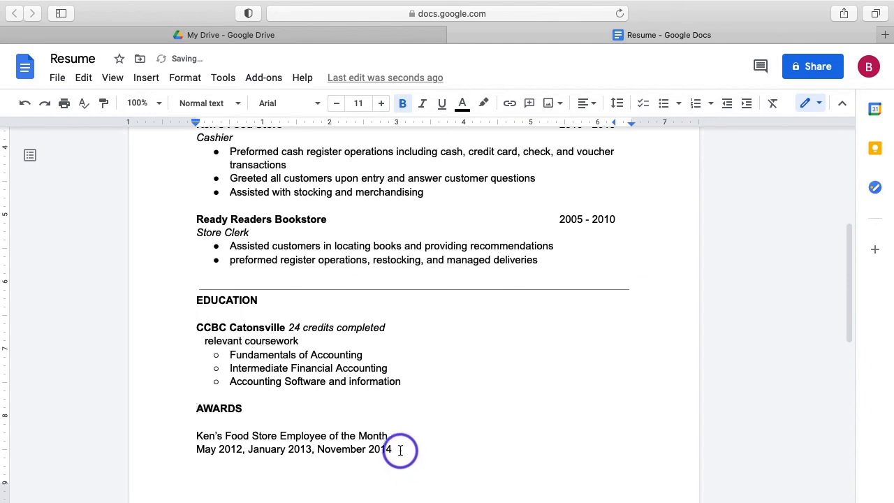
pyautogui.moveTo(400, 451); pyautogui.dragTo(197, 298)
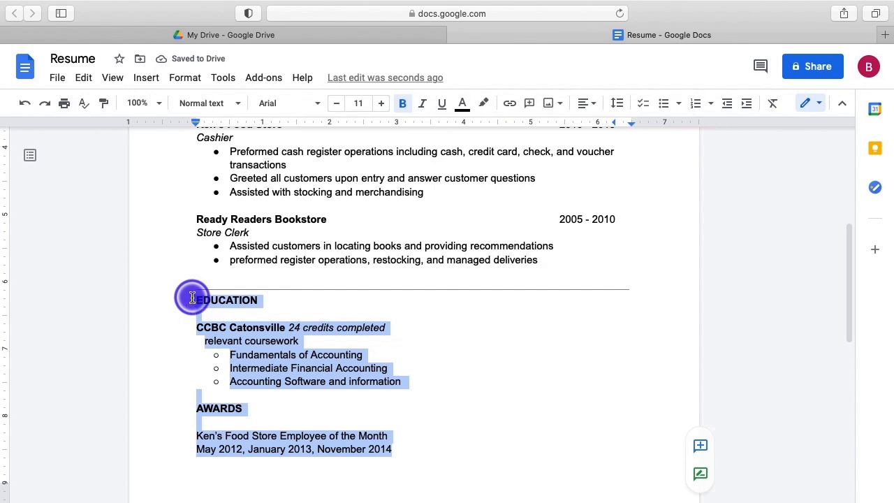
pyautogui.click(187, 79)
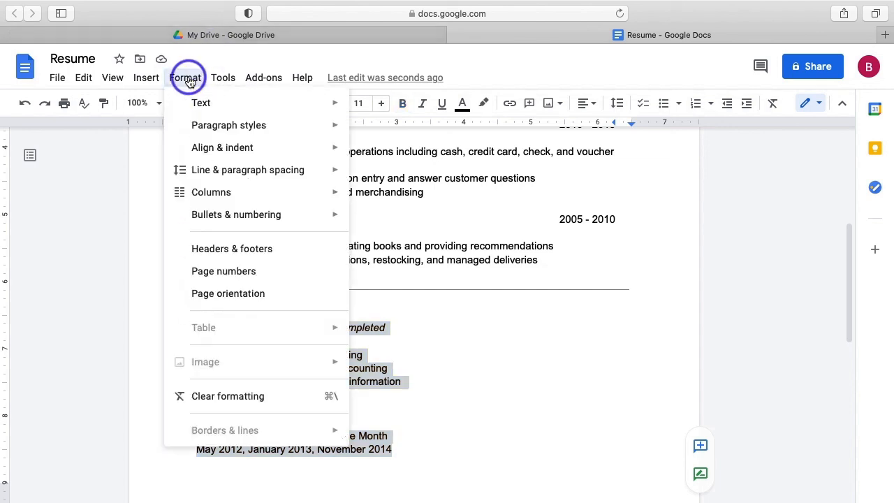
pyautogui.moveTo(233, 190)
pyautogui.click(450, 229)
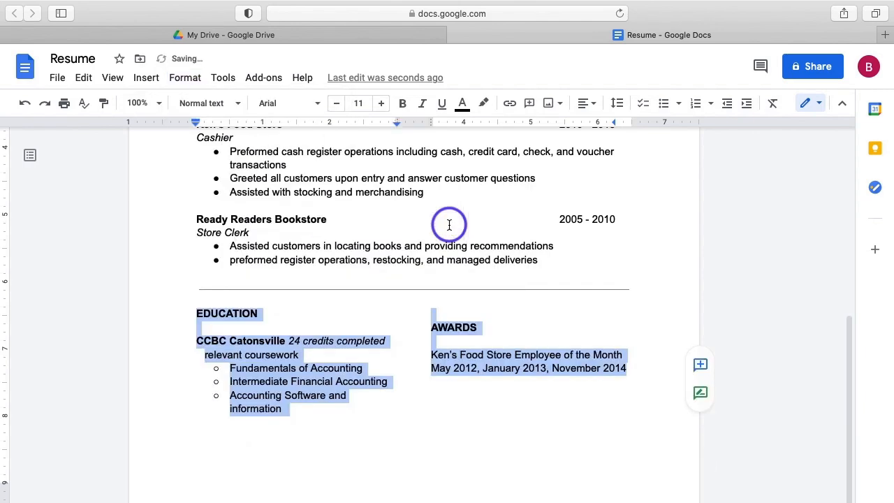
pyautogui.click(416, 333)
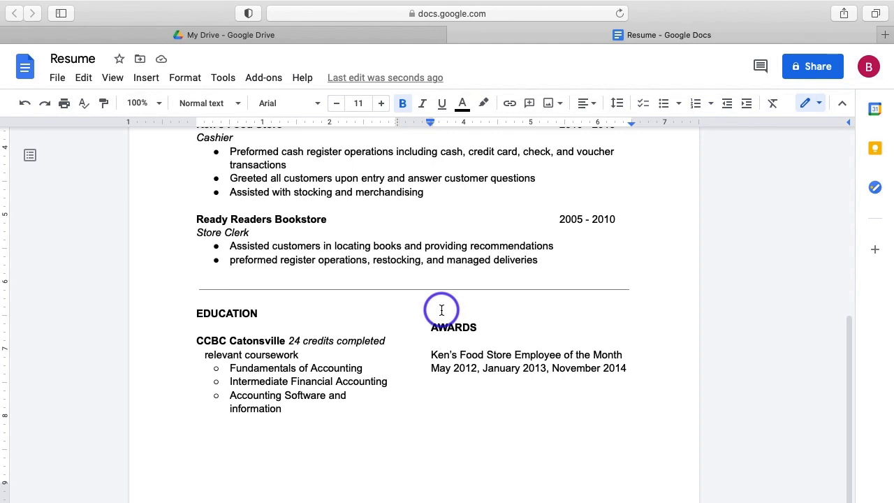
pyautogui.press('BackSpace')
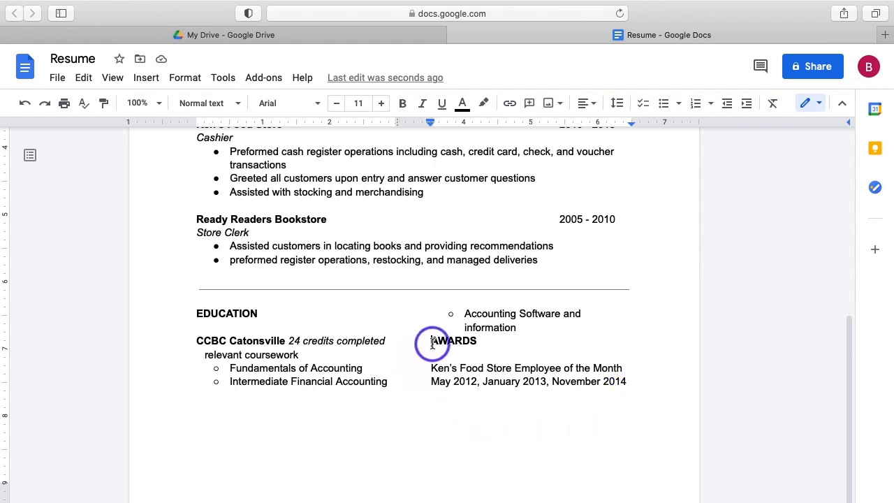
# Insert a column break before AWARDS so it starts the right column.
pyautogui.click(147, 78)
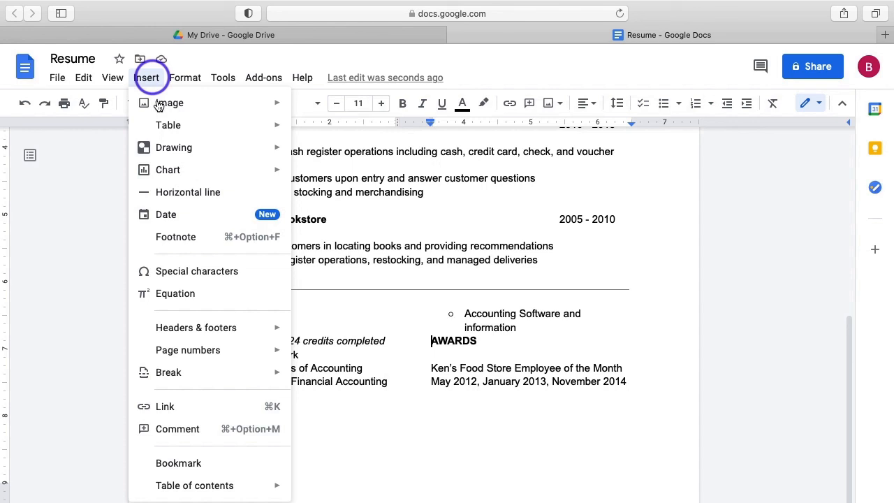
pyautogui.moveTo(212, 371)
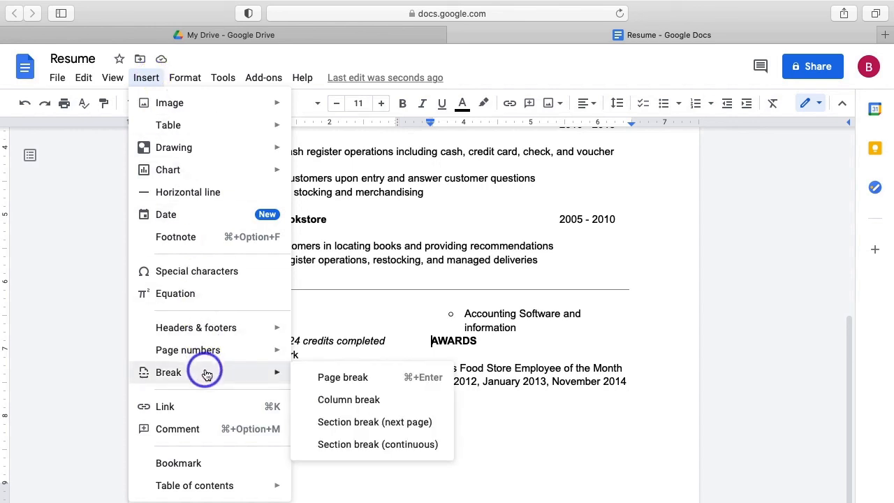
pyautogui.click(319, 398)
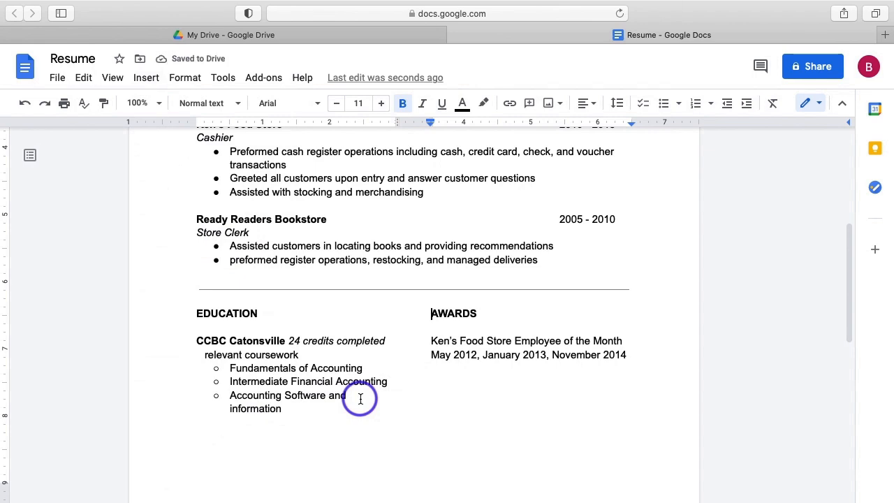
pyautogui.click(766, 380)
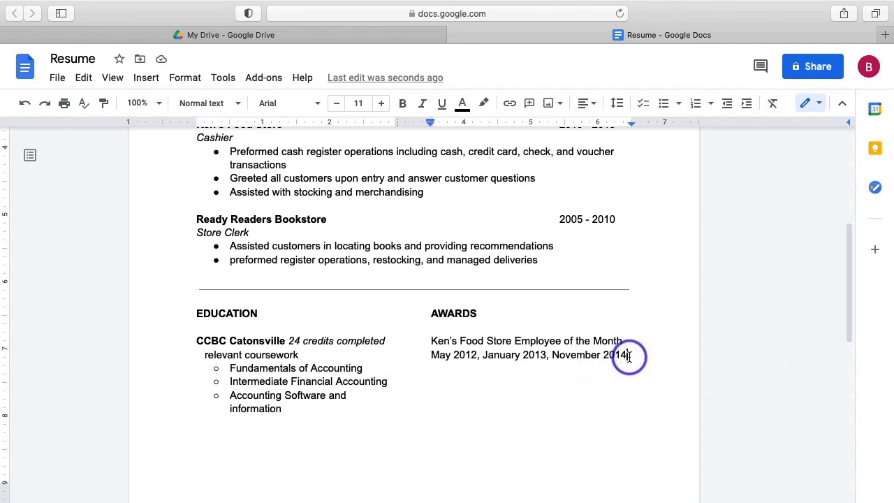
# Italicize the award dates line 'May 2012, January 2013, November 2014'.
pyautogui.moveTo(629, 356); pyautogui.dragTo(427, 355)
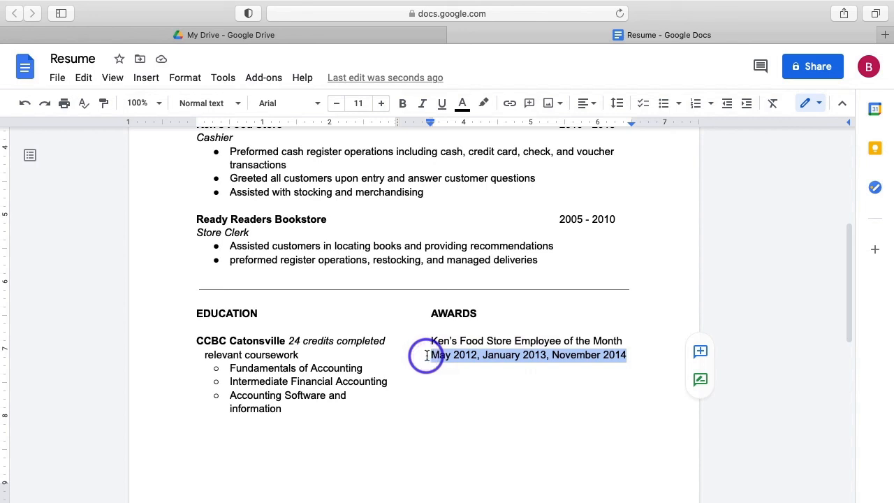
pyautogui.press('super+i')
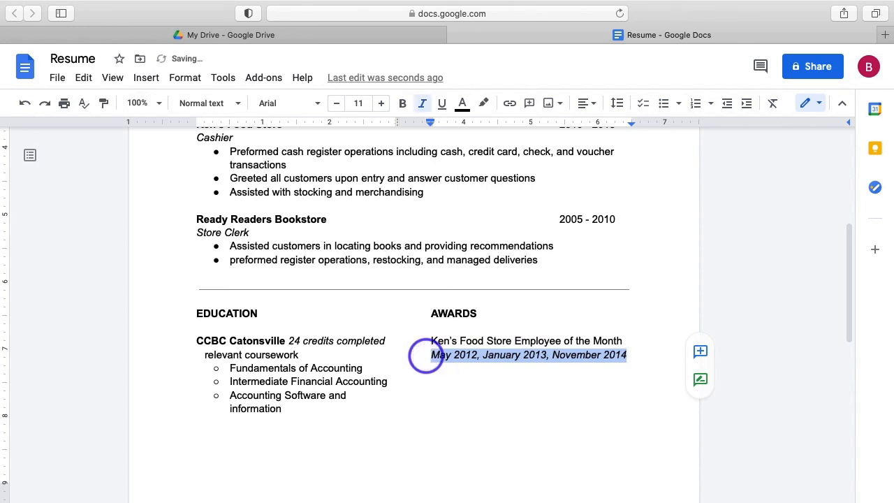
pyautogui.click(770, 380)
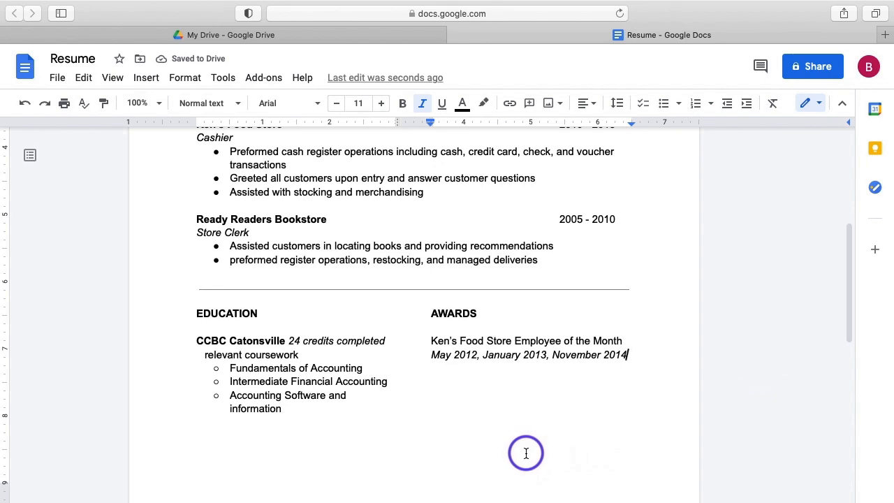
# Return to the top of the resume and confirm all changes are saved to Drive.
pyautogui.scroll(-1, 526, 453)
pyautogui.scroll(-5, 525, 454)
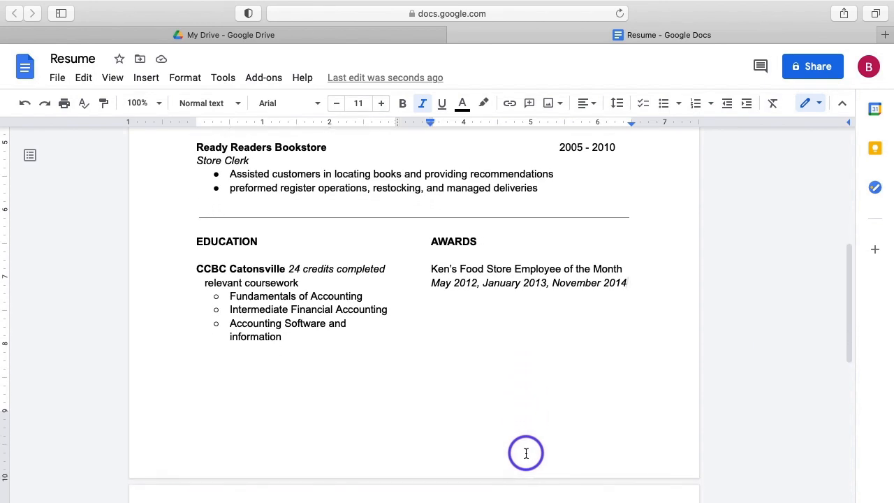
pyautogui.scroll(7, 526, 453)
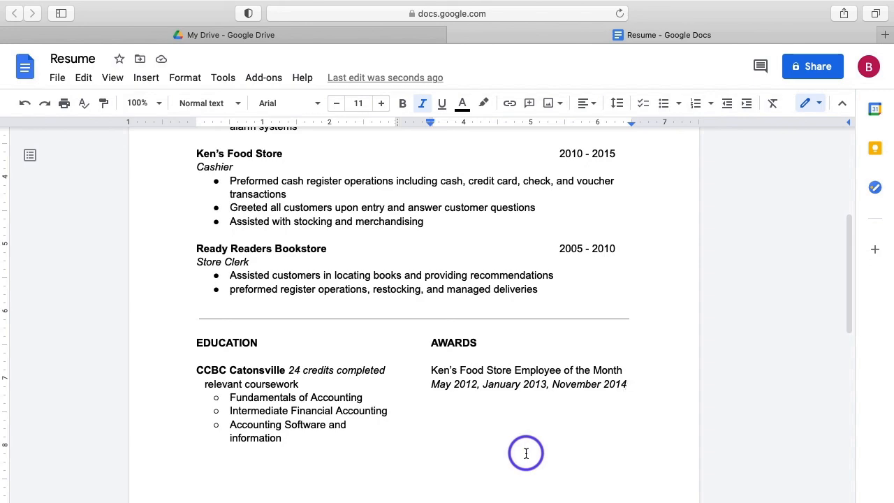
pyautogui.scroll(20, 526, 453)
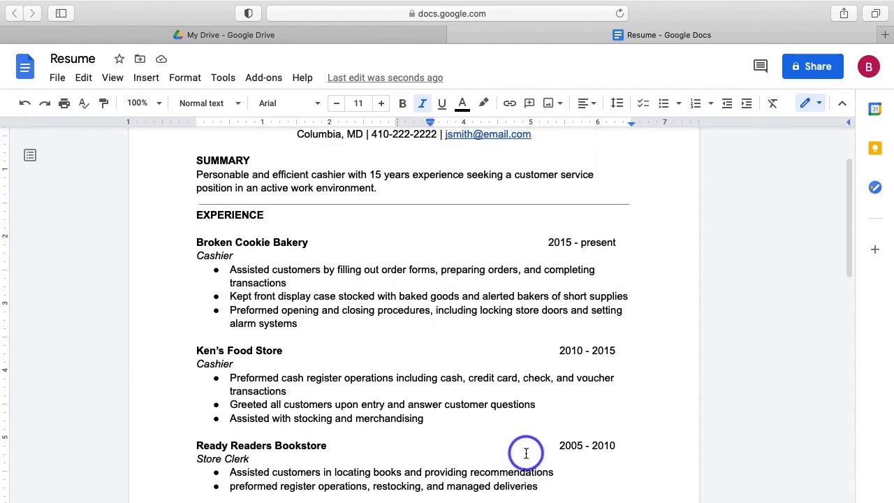
pyautogui.scroll(1, 526, 453)
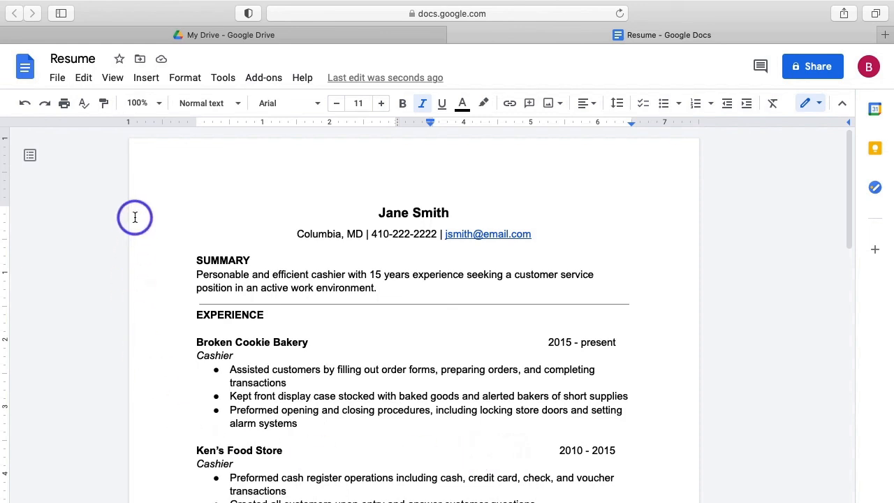
pyautogui.click(162, 62)
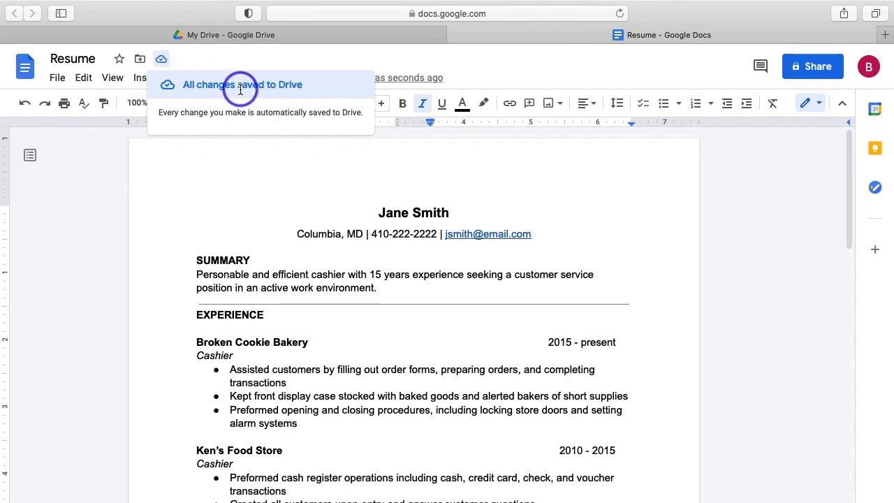
pyautogui.click(151, 220)
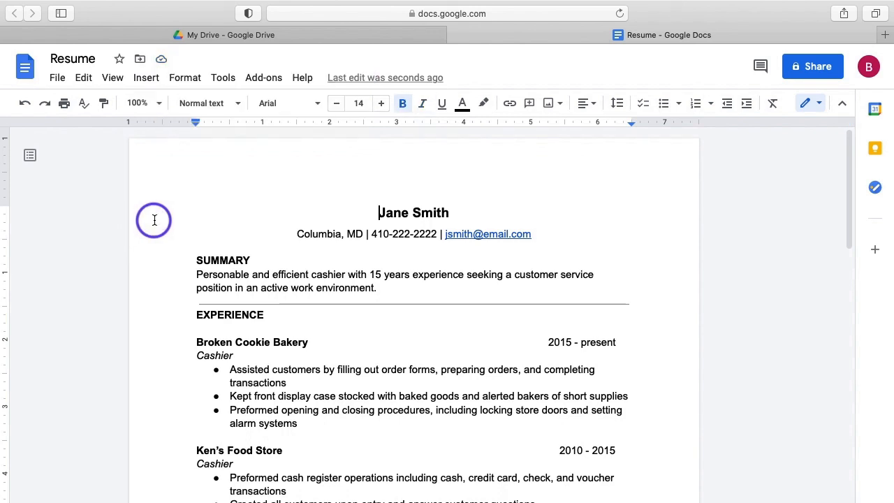